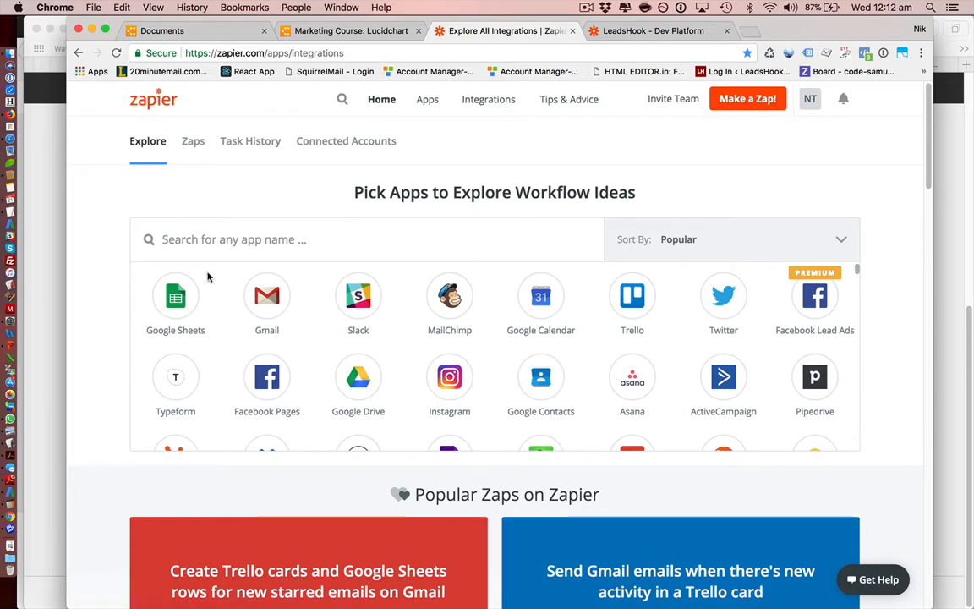
Browse the gallery of popular apps available for workflow integrations.
scroll(438, 331, down, 5)
scroll(438, 331, up, 5)
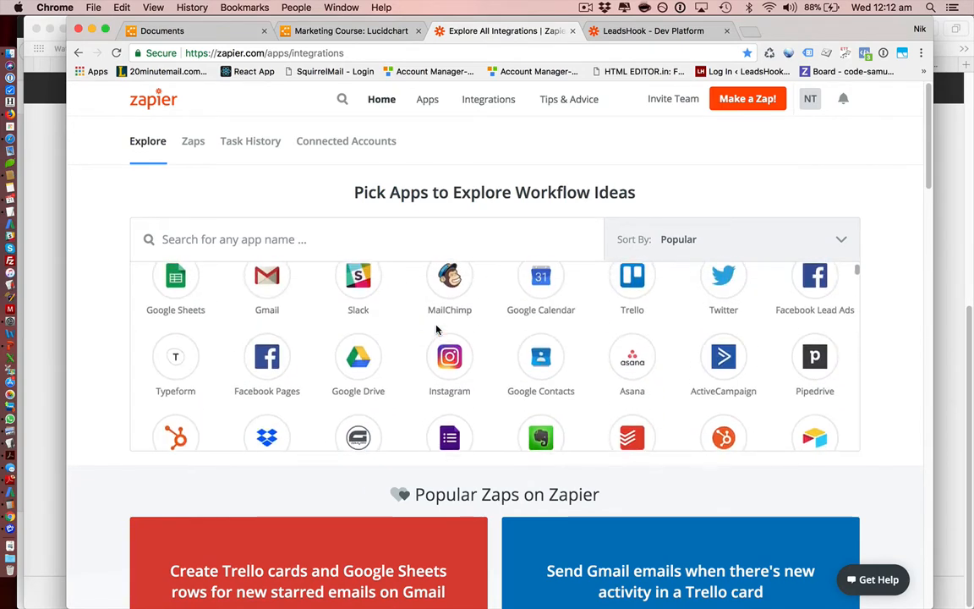
scroll(408, 332, down, 4)
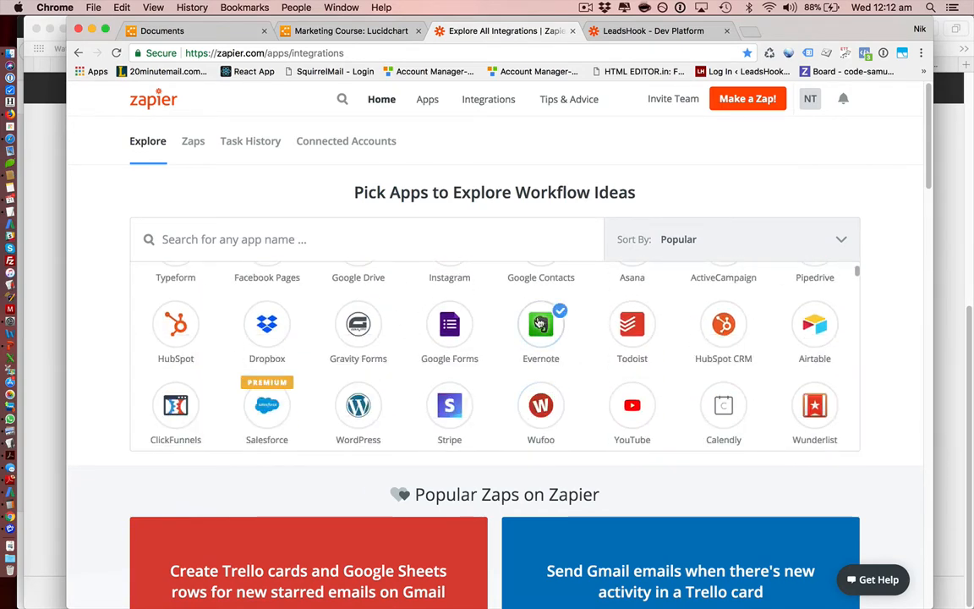
scroll(617, 330, down, 2)
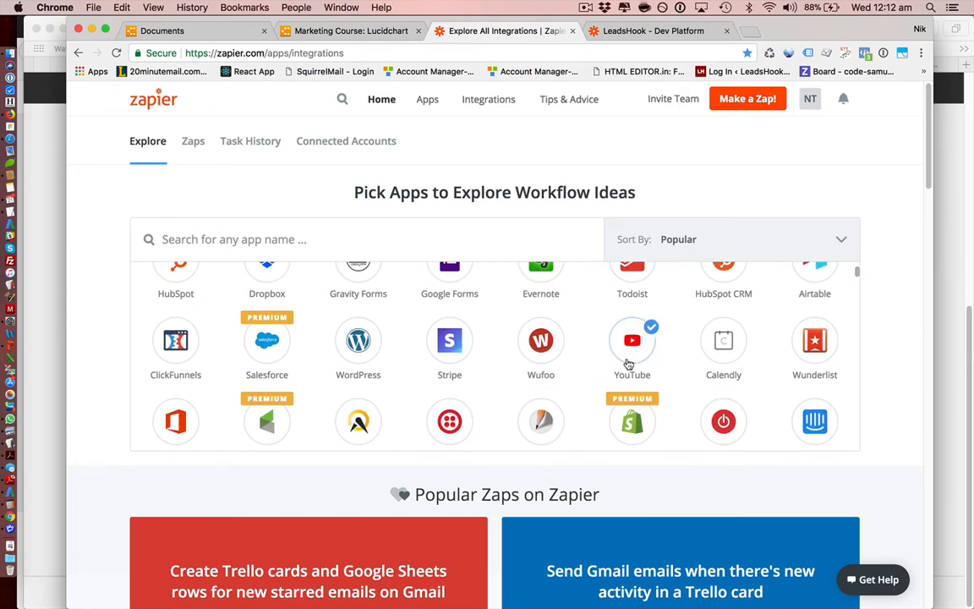
scroll(514, 419, down, 2)
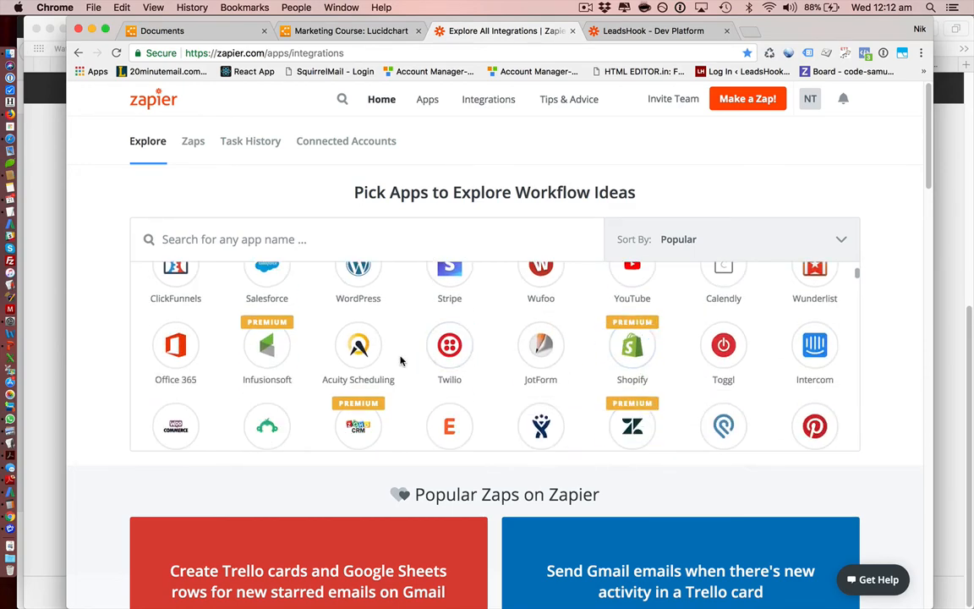
scroll(404, 363, up, 5)
scroll(306, 360, down, 3)
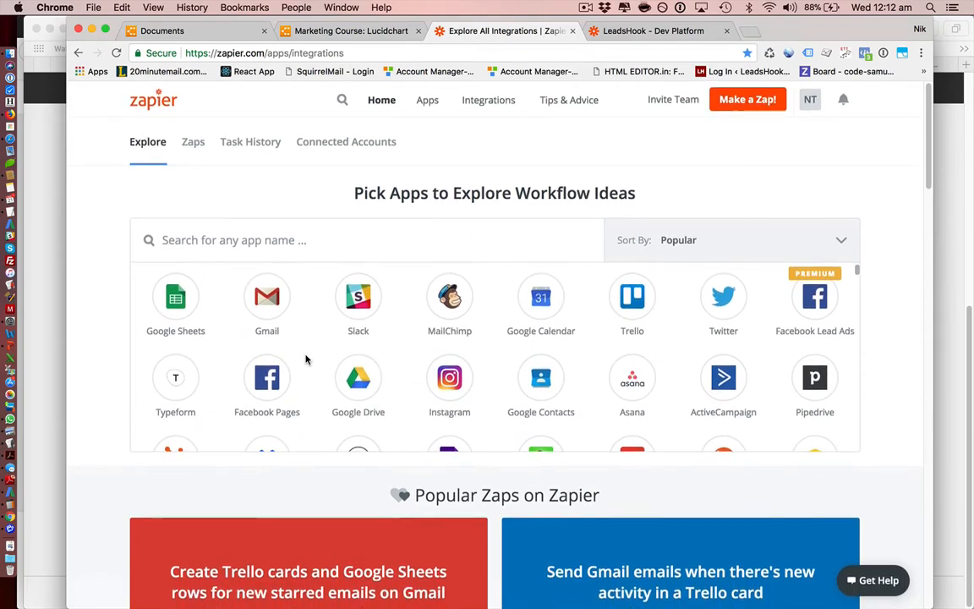
scroll(306, 359, up, 3)
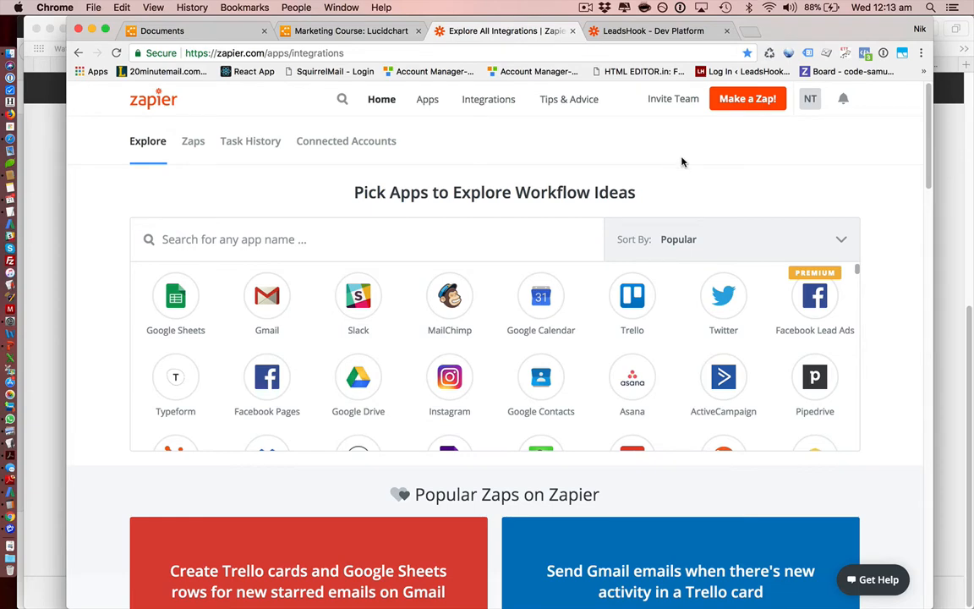
Examine the public invite link on the LeadsHook developer platform's visibility page.
click(653, 31)
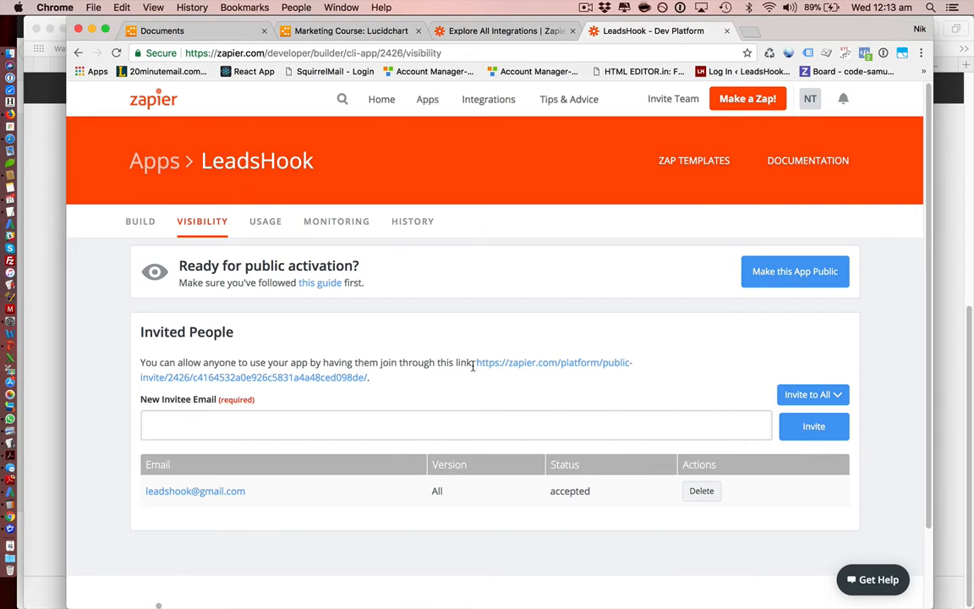
drag(474, 364, 511, 392)
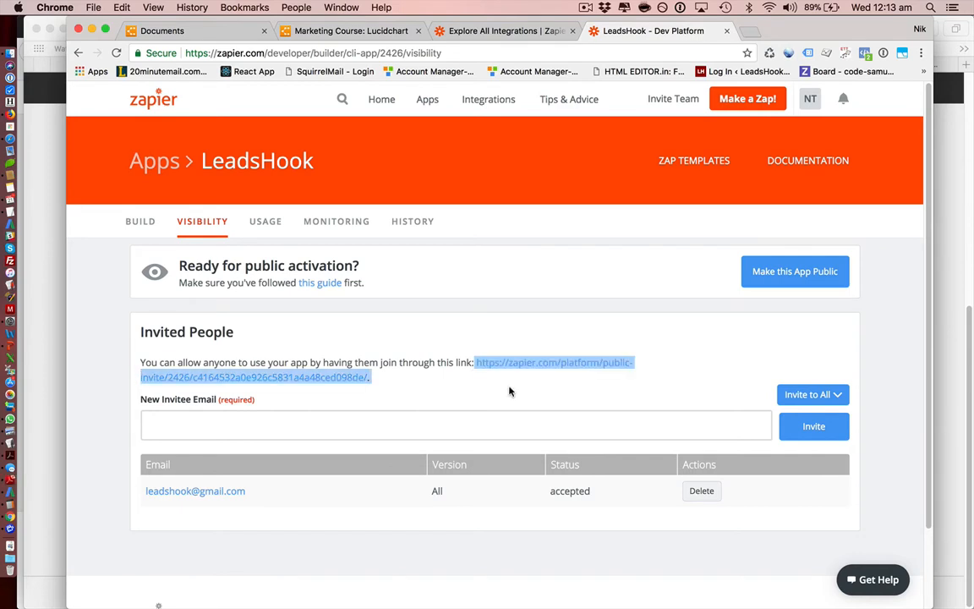
click(466, 383)
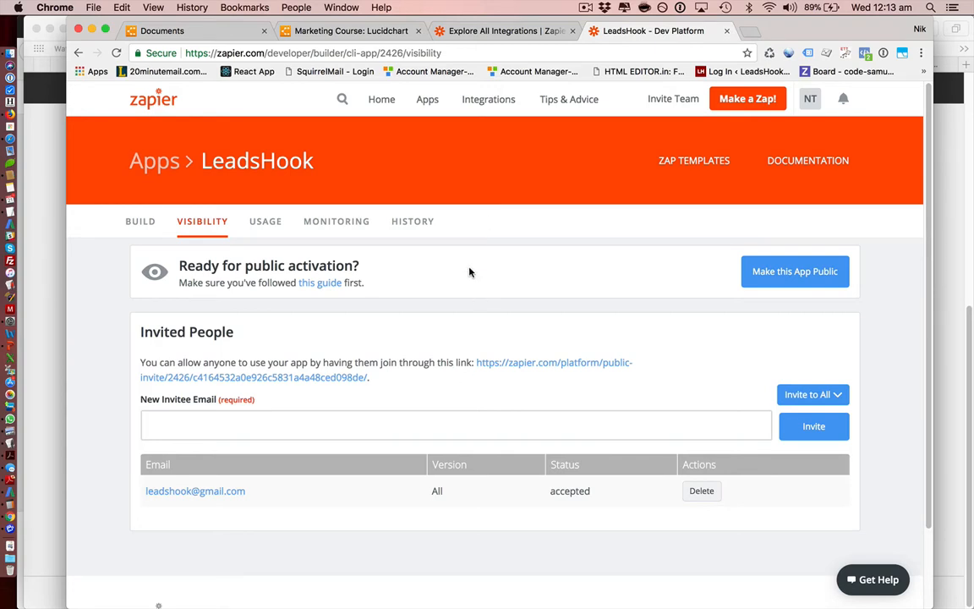
Return to the integrations page and review the list of existing zaps in the Home folder.
click(495, 33)
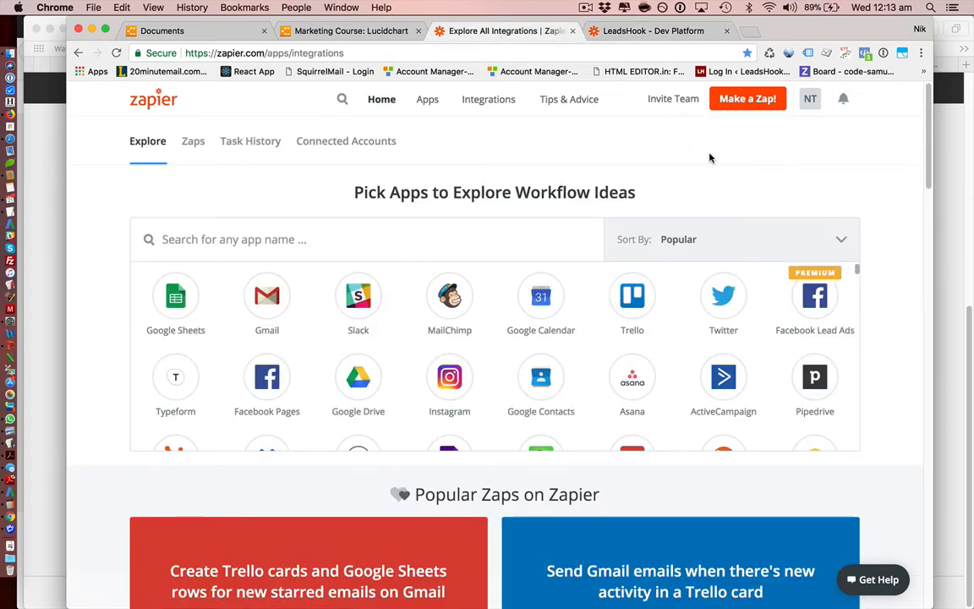
click(194, 145)
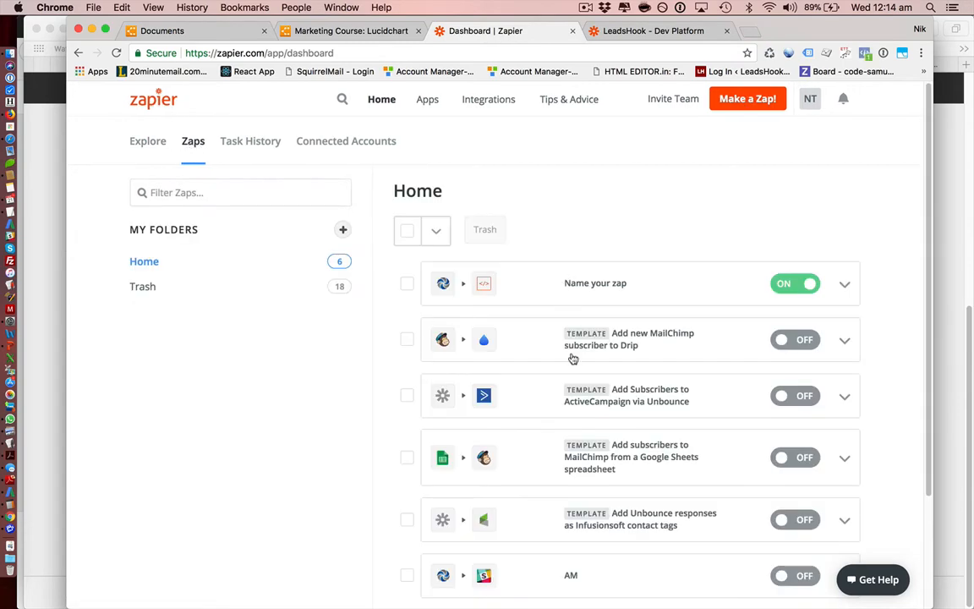
scroll(585, 514, down, 5)
scroll(585, 515, up, 5)
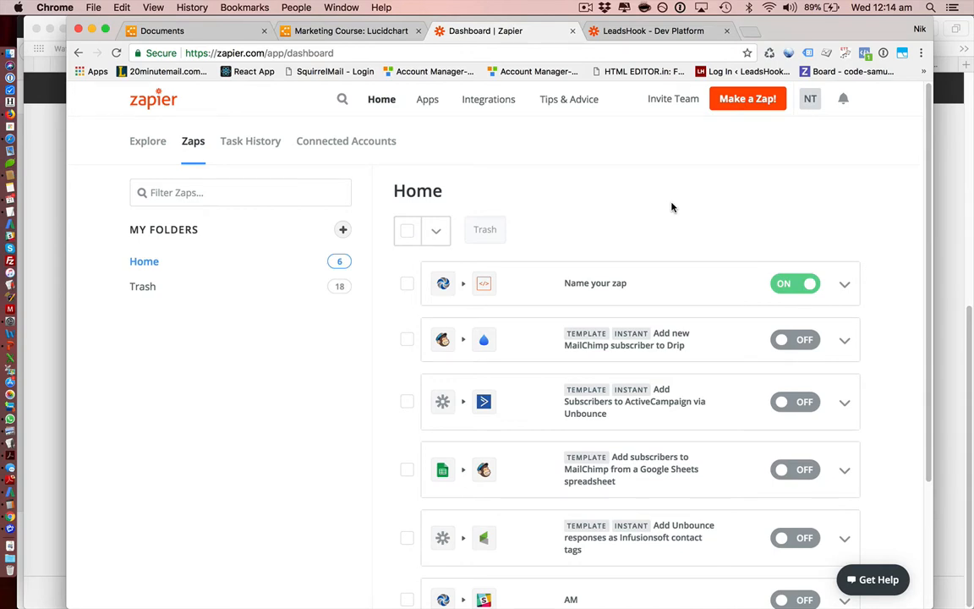
Create a new zap with LeadsHook (1.0.0) as the trigger app and New Lead as its trigger.
click(747, 100)
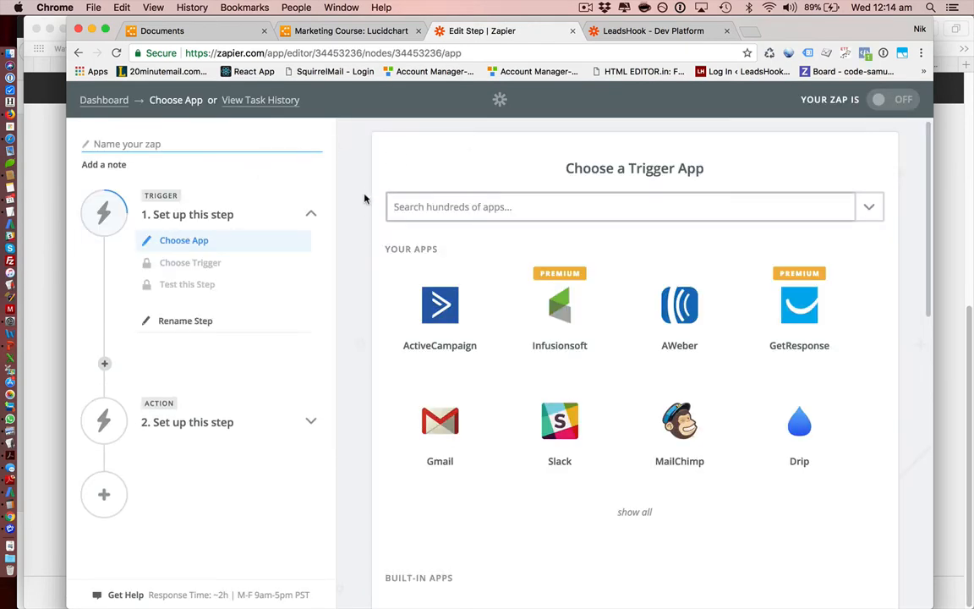
text(lea)
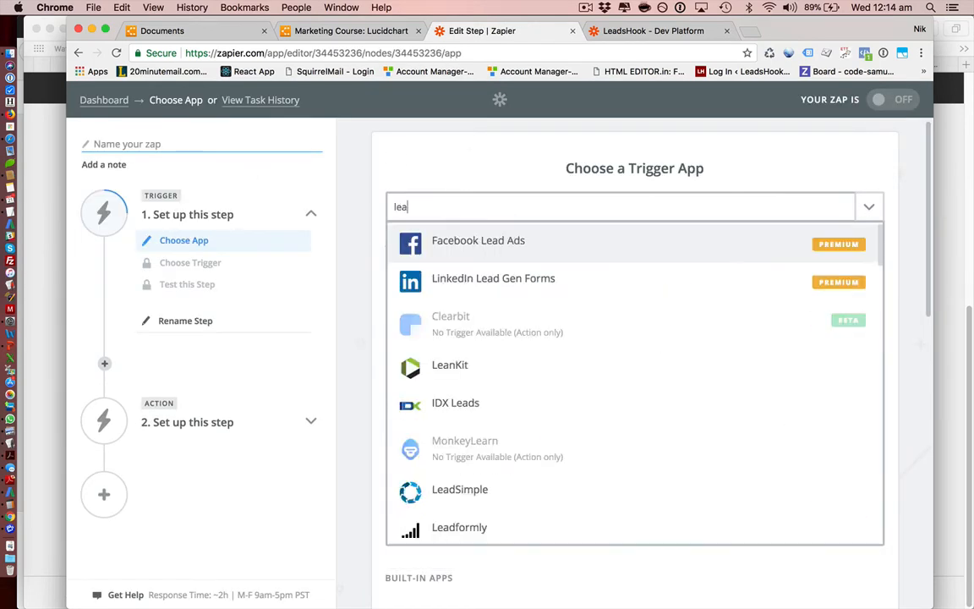
text(ds)
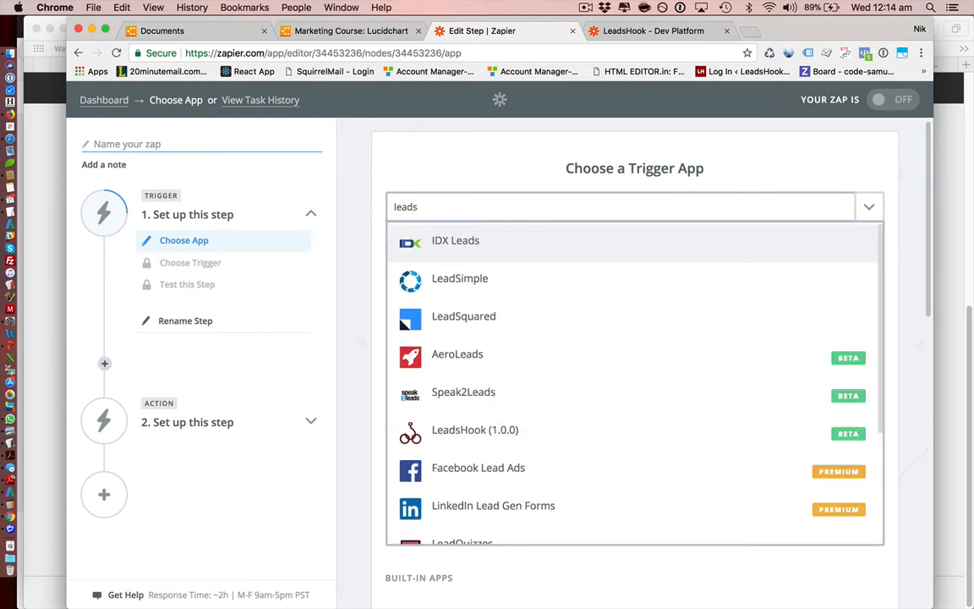
text(hok)
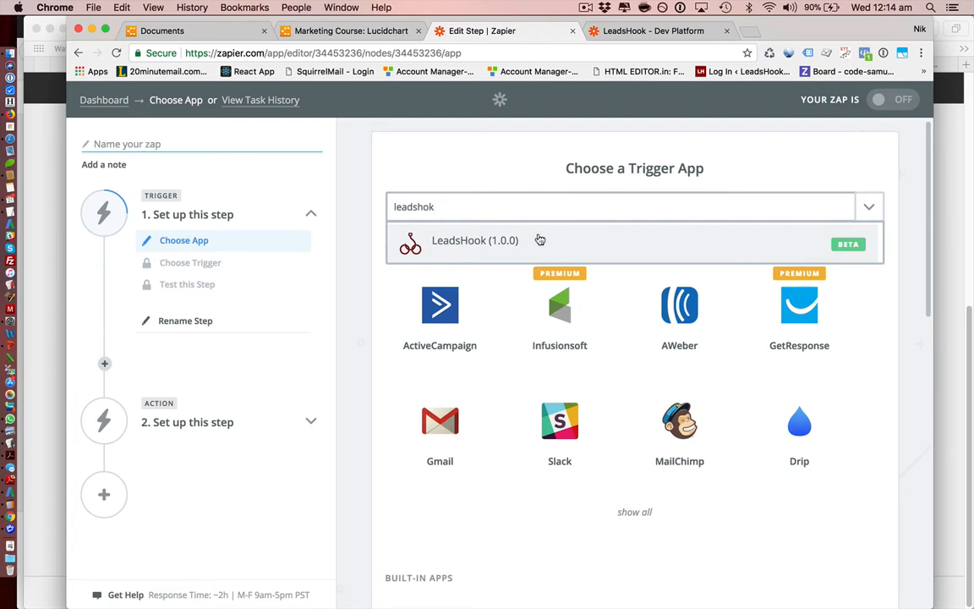
click(539, 240)
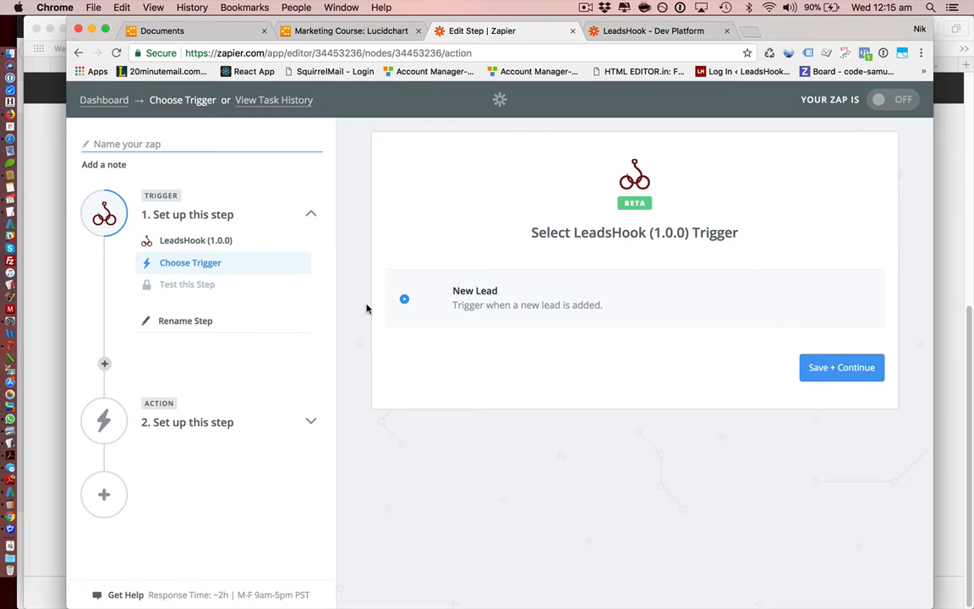
click(841, 369)
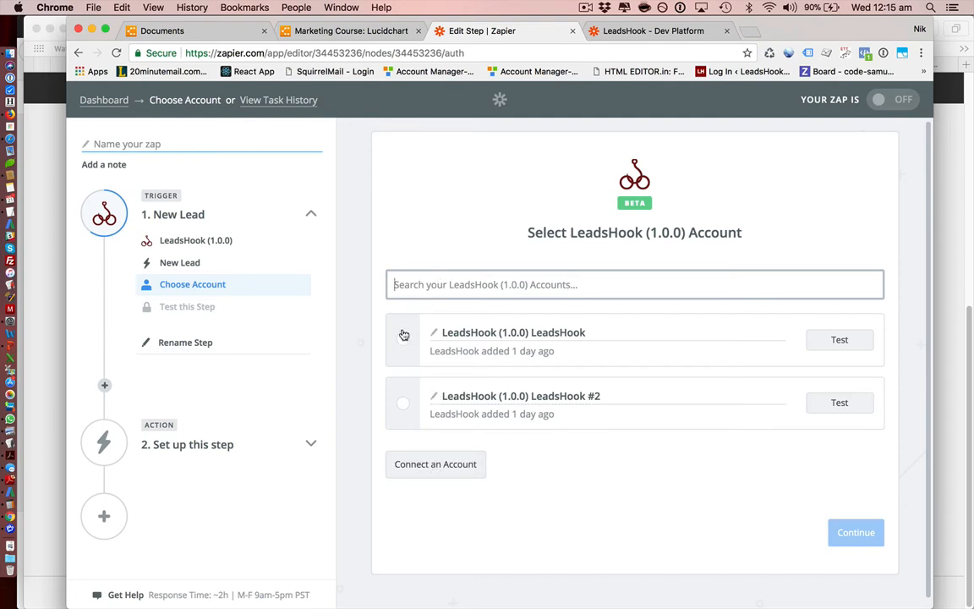
Start connecting another LeadsHook account and move its authorization window toward the middle of the screen.
click(423, 467)
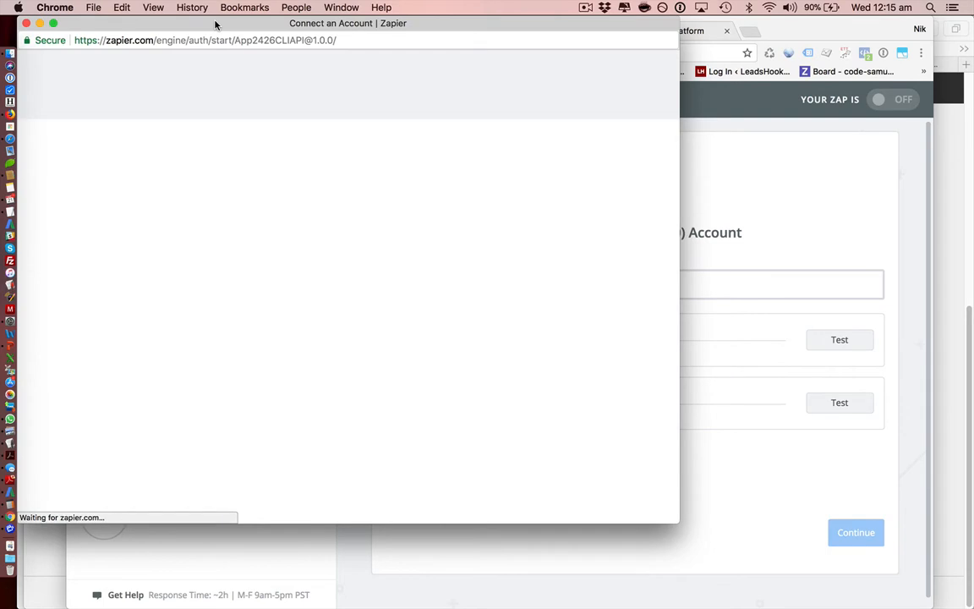
drag(215, 25, 470, 521)
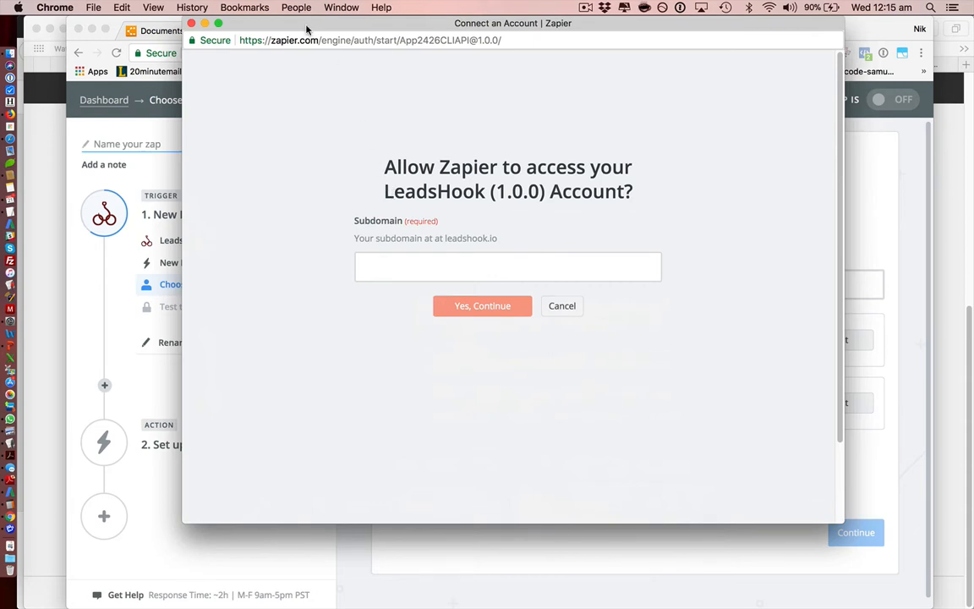
drag(304, 22, 300, 21)
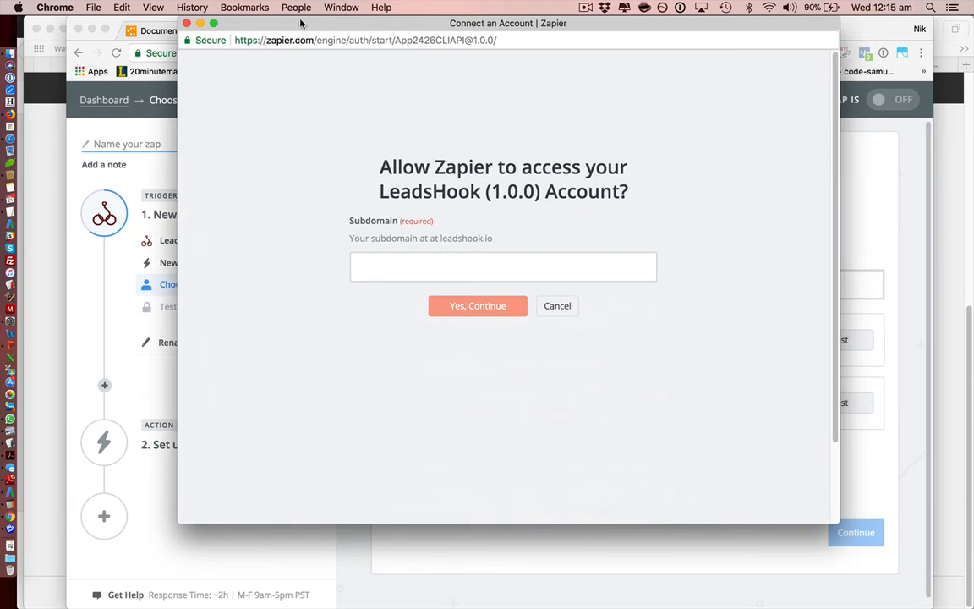
click(402, 271)
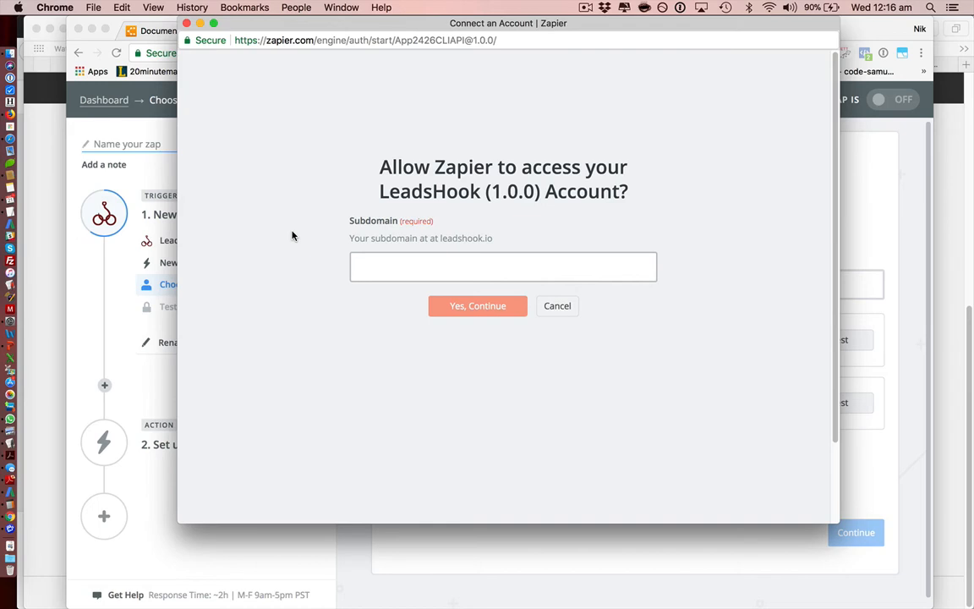
text(myaccount.)
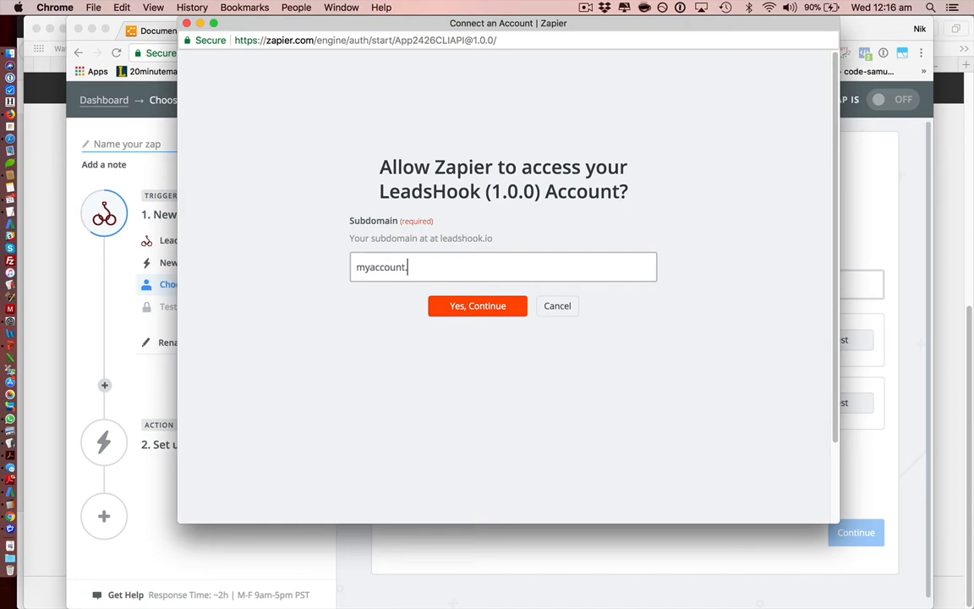
text(leadshook.io)
drag(407, 267, 470, 280)
key(BackSpace)
key(BackSpace)
key(BackSpace)
key(BackSpace)
key(BackSpace)
key(BackSpace)
key(BackSpace)
key(BackSpace)
key(BackSpace)
key(BackSpace)
Authorize access for the subdomain test1, signing in through Account Manager with the prefilled credentials.
text(test1)
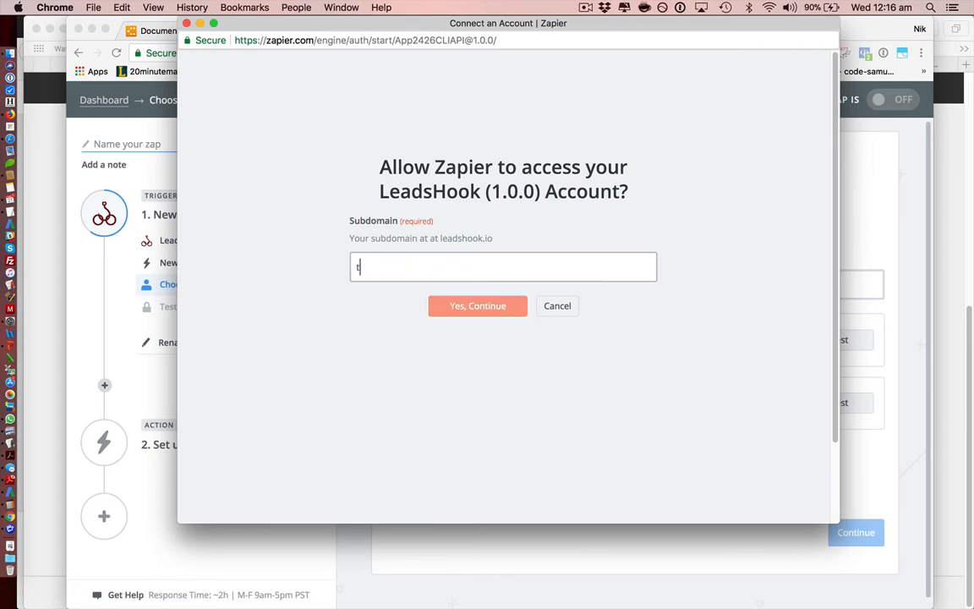
click(365, 324)
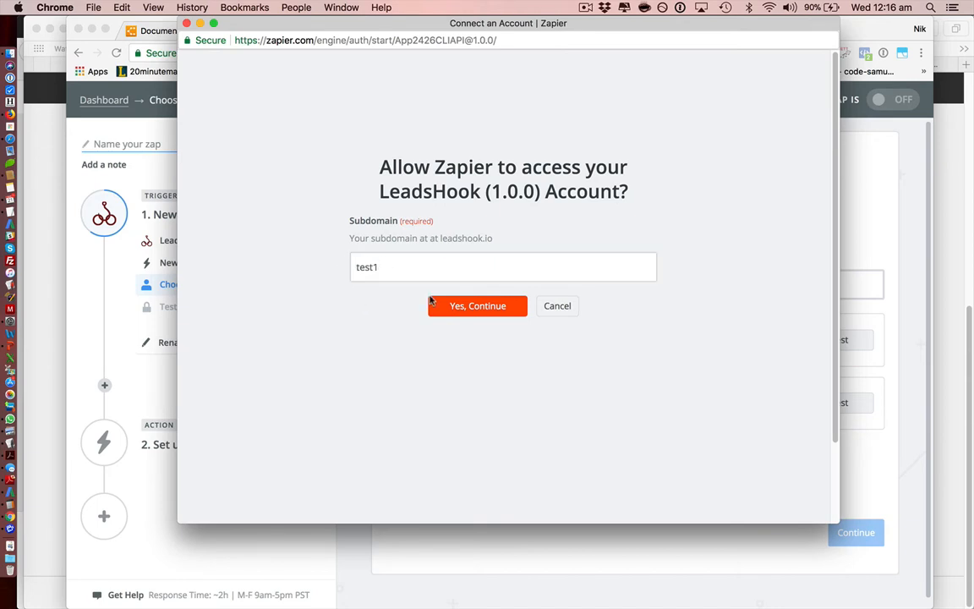
click(475, 307)
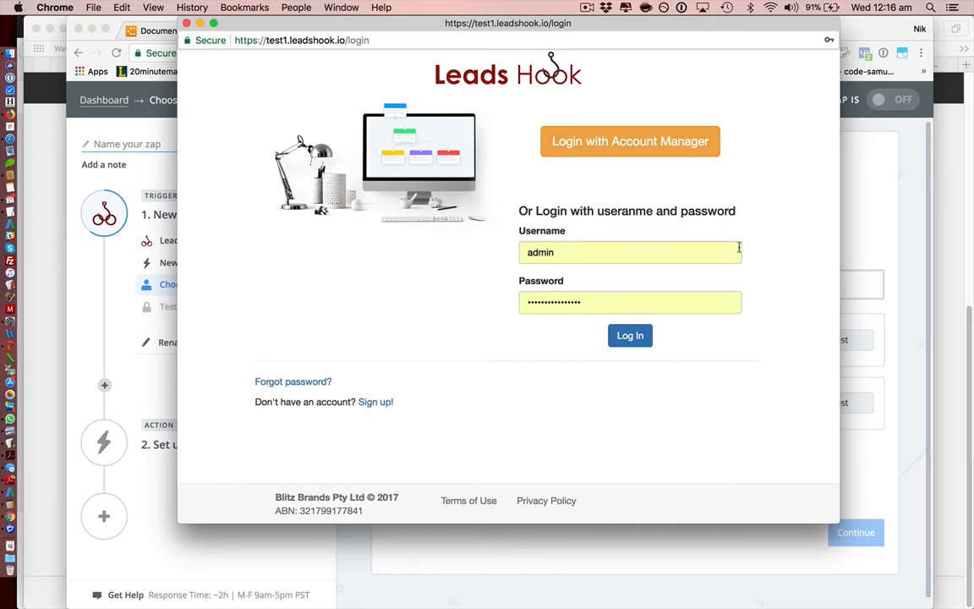
click(609, 149)
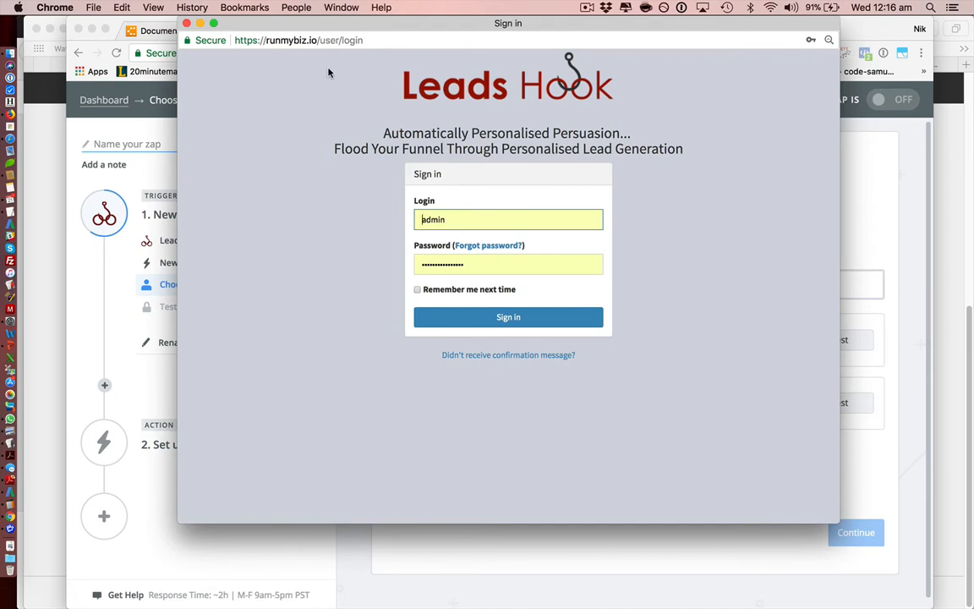
click(511, 317)
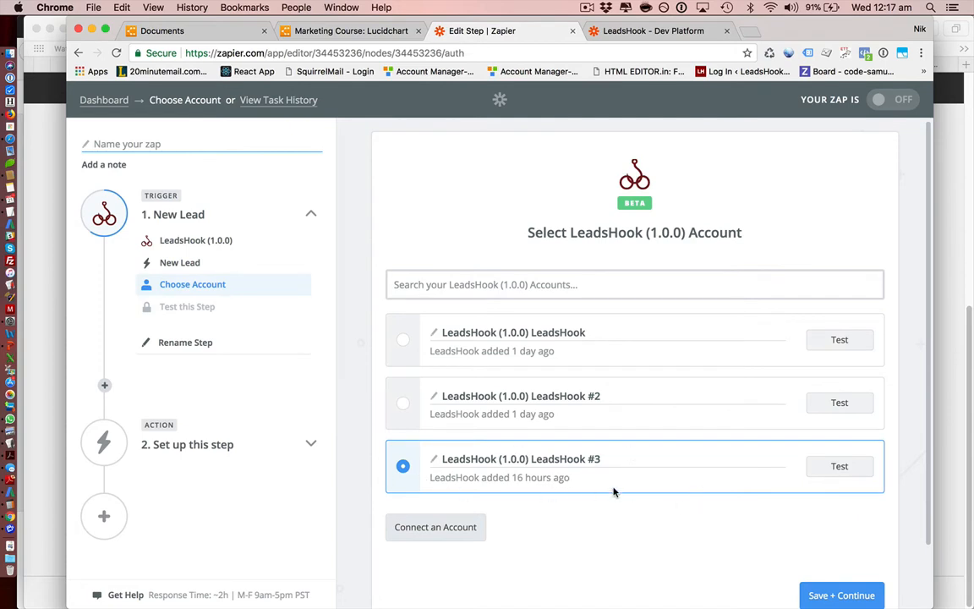
Test the connection of the LeadsHook #3 account and save it as the trigger's account.
click(840, 468)
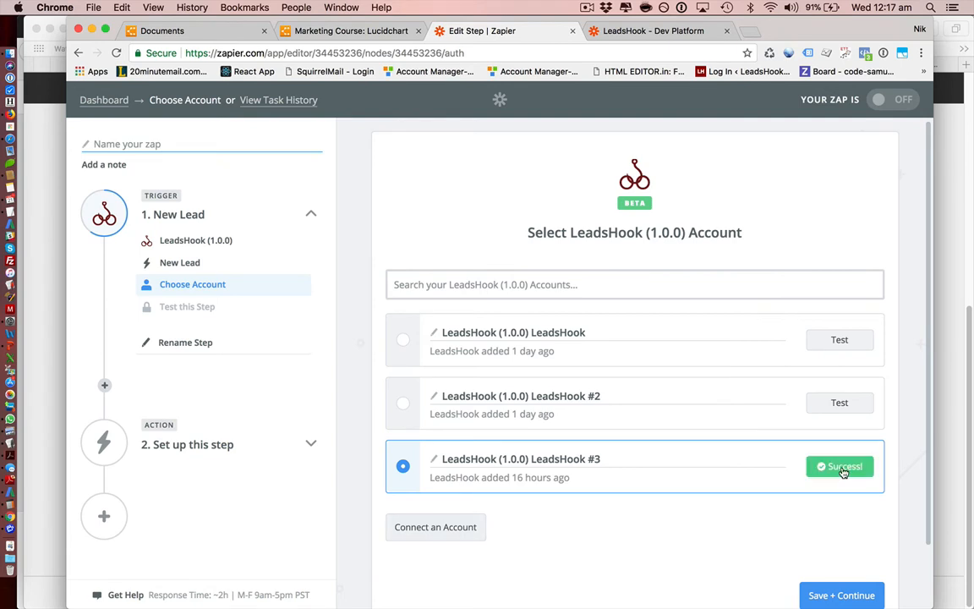
scroll(615, 527, down, 2)
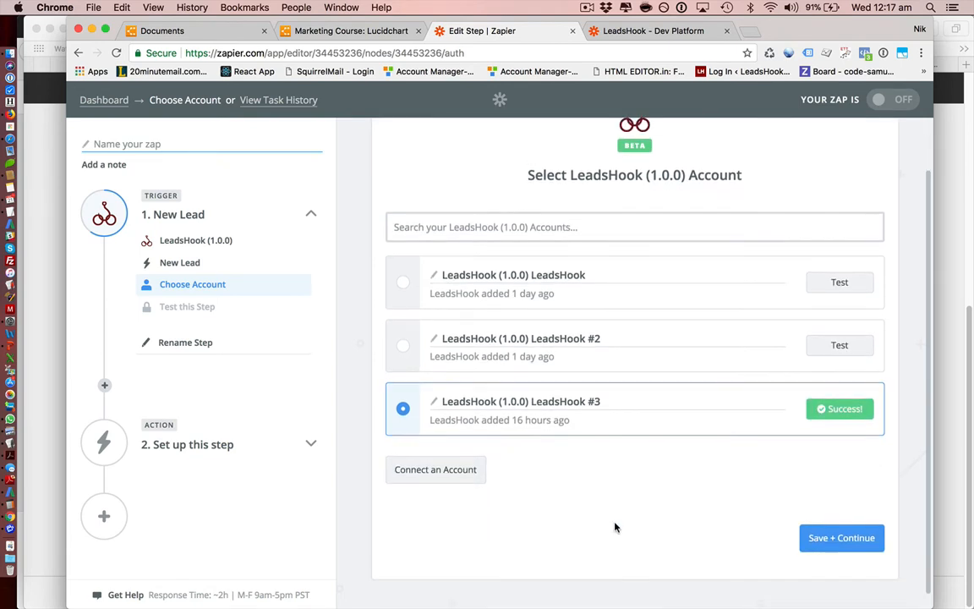
click(837, 541)
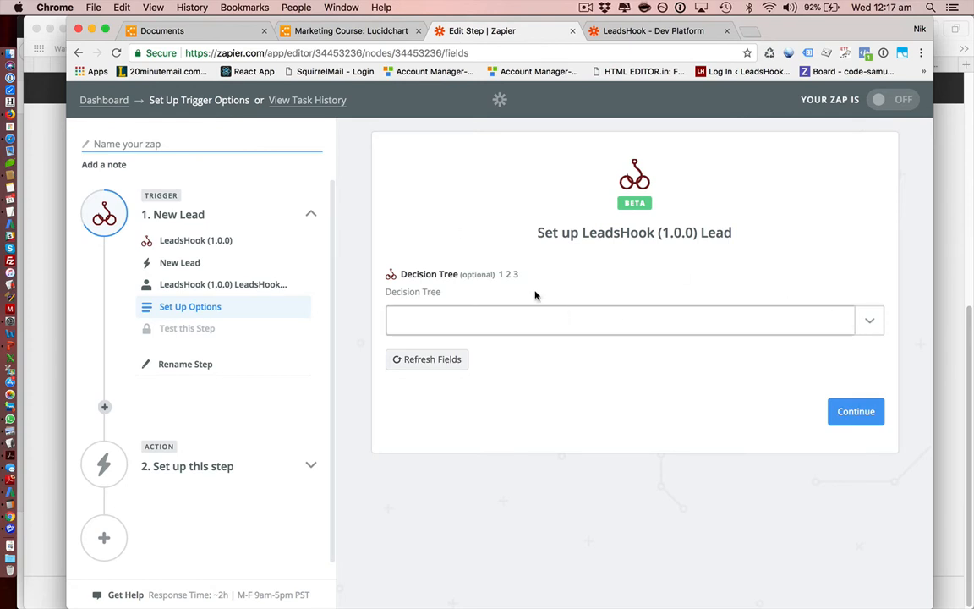
Set the trigger's decision tree to MC Test and refresh its fields.
click(872, 322)
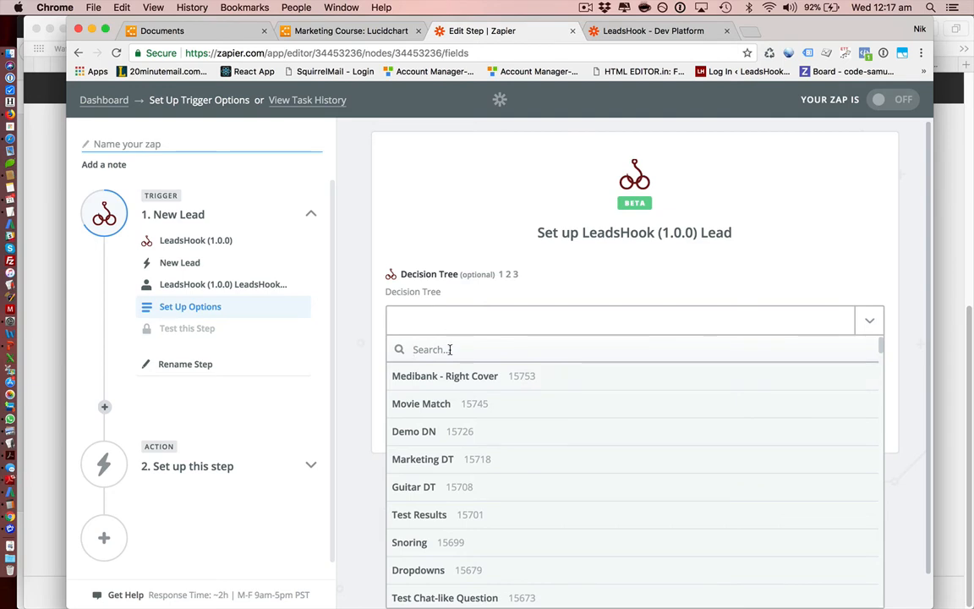
text(mc)
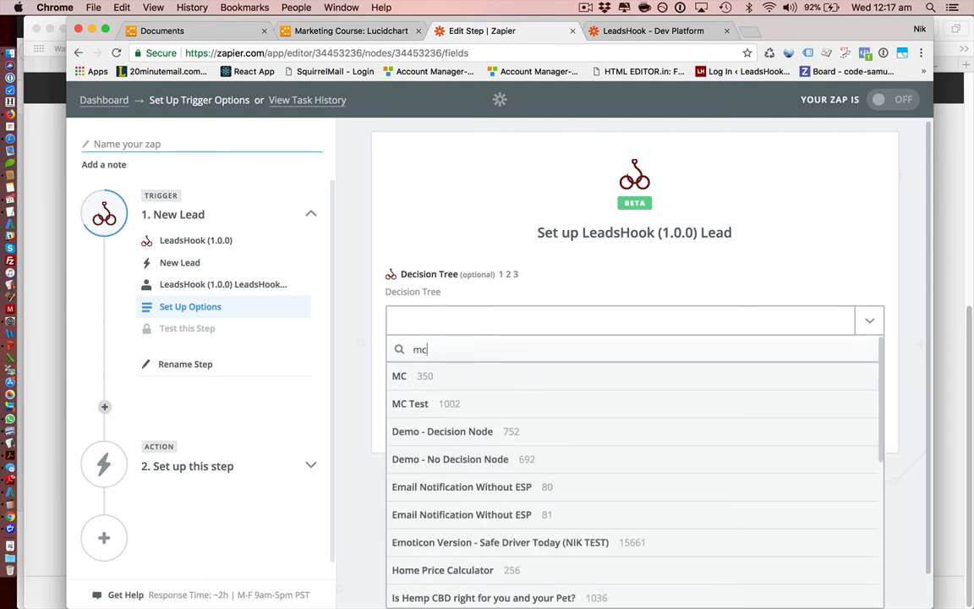
click(465, 405)
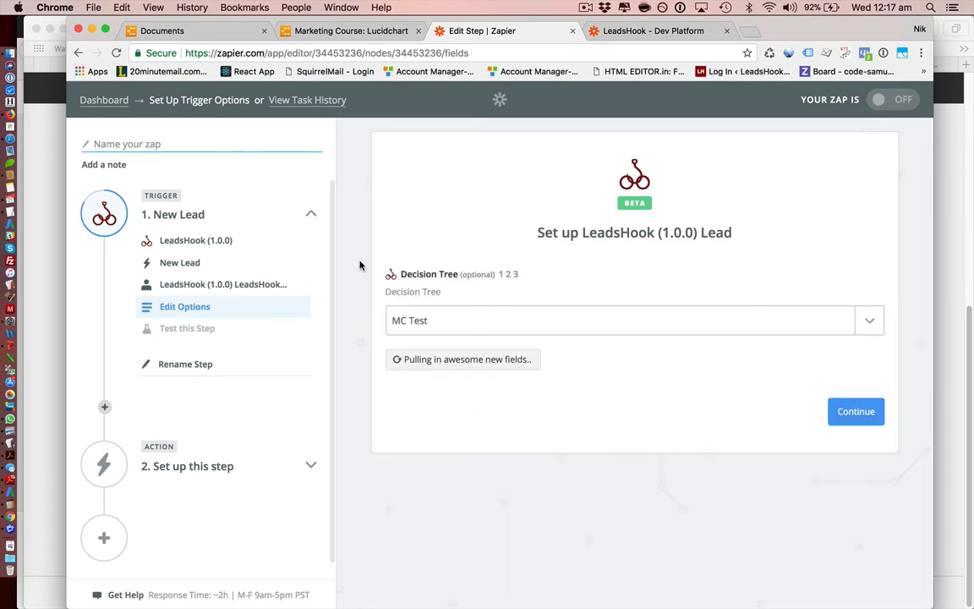
click(418, 362)
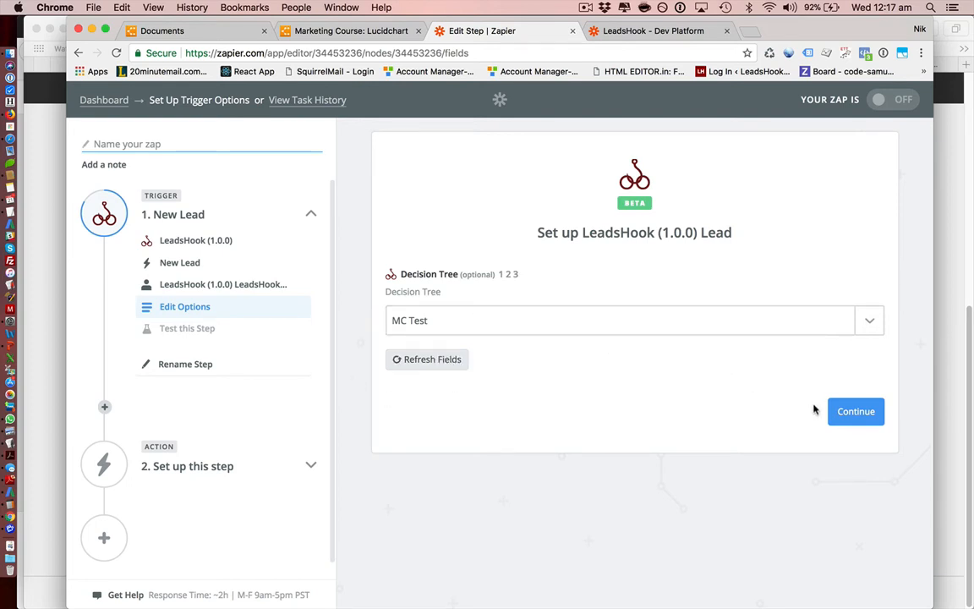
Accept the trigger options, fetch an existing lead to test the trigger, and open the fetched lead's details.
click(861, 413)
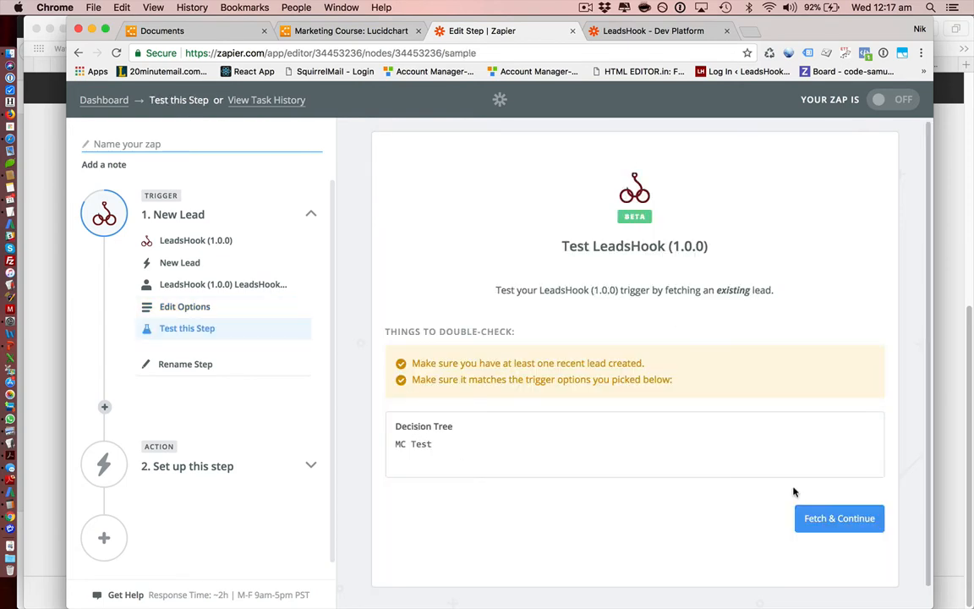
click(837, 522)
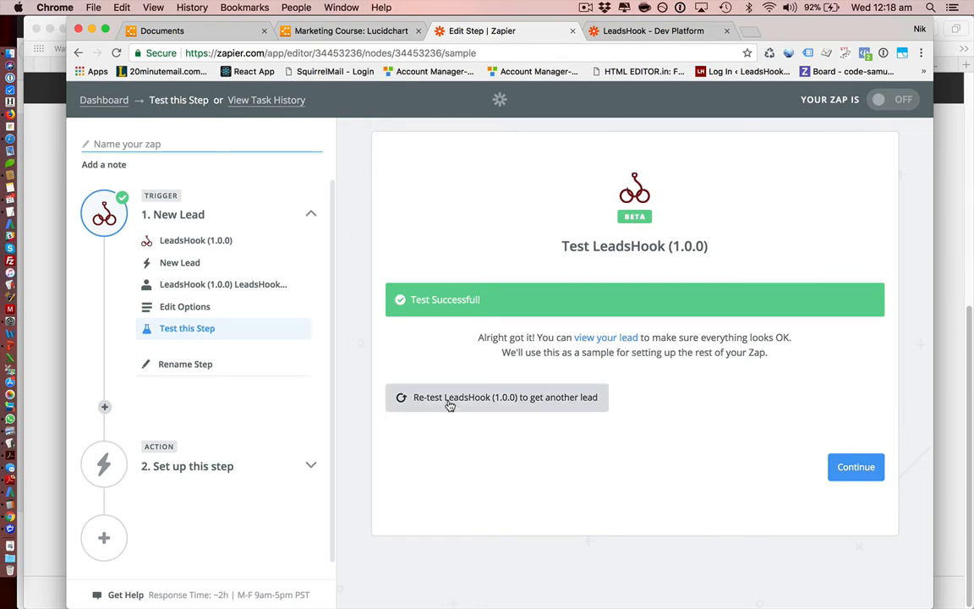
click(602, 339)
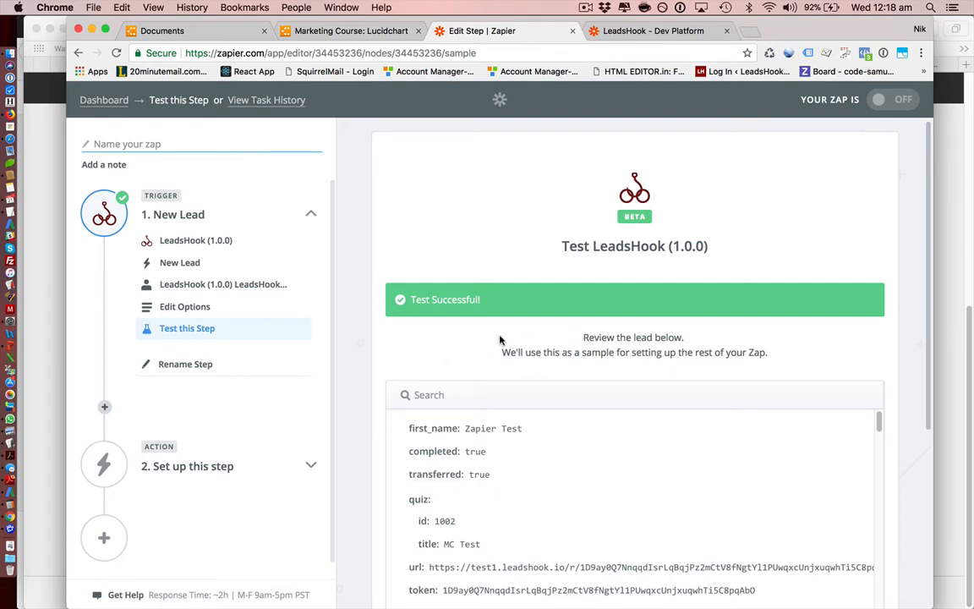
Examine the fetched sample lead's fields, including first name, quiz, email, timestamps and the nested MailChimp response data.
scroll(505, 349, down, 3)
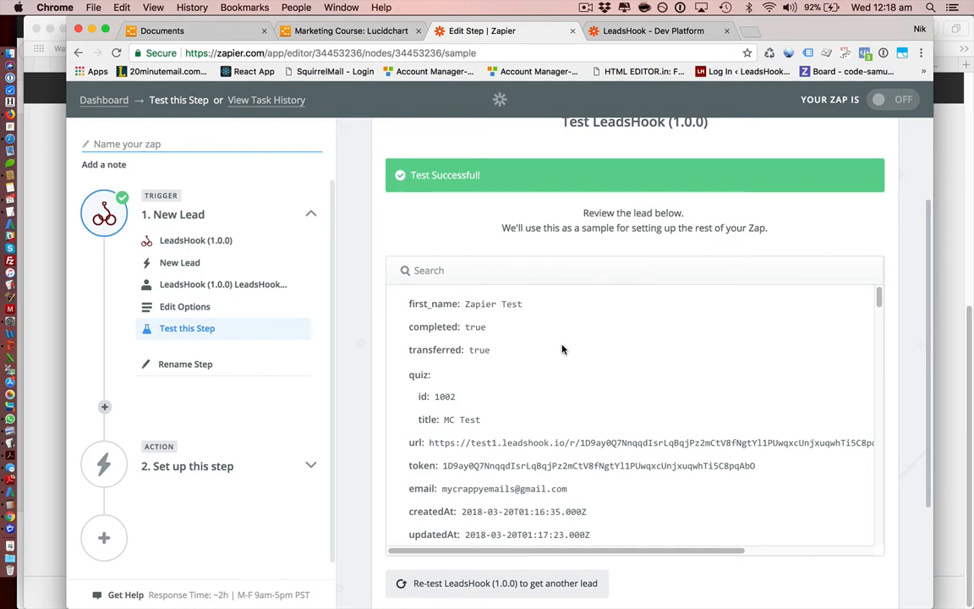
triple_click(466, 303)
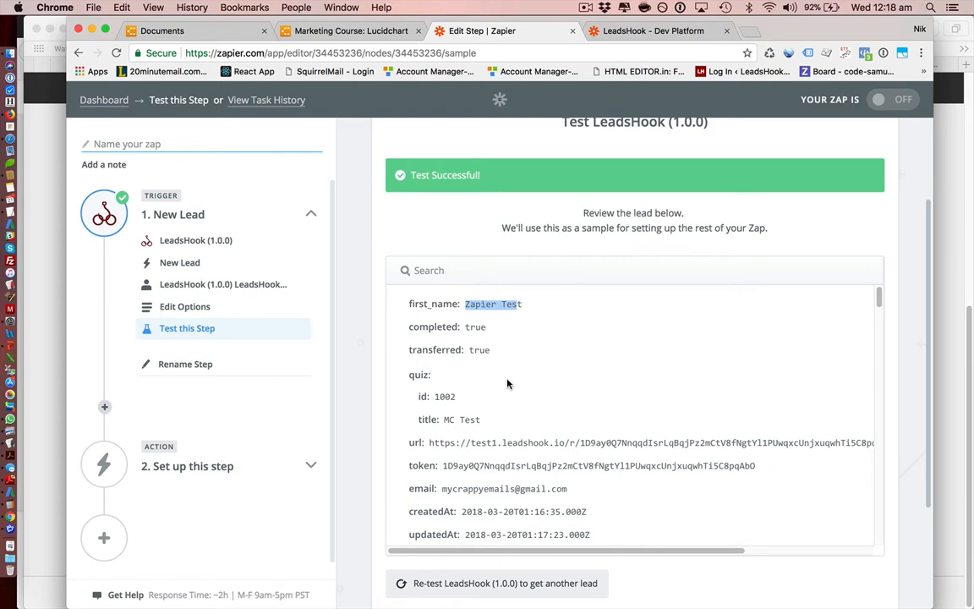
scroll(486, 379, down, 5)
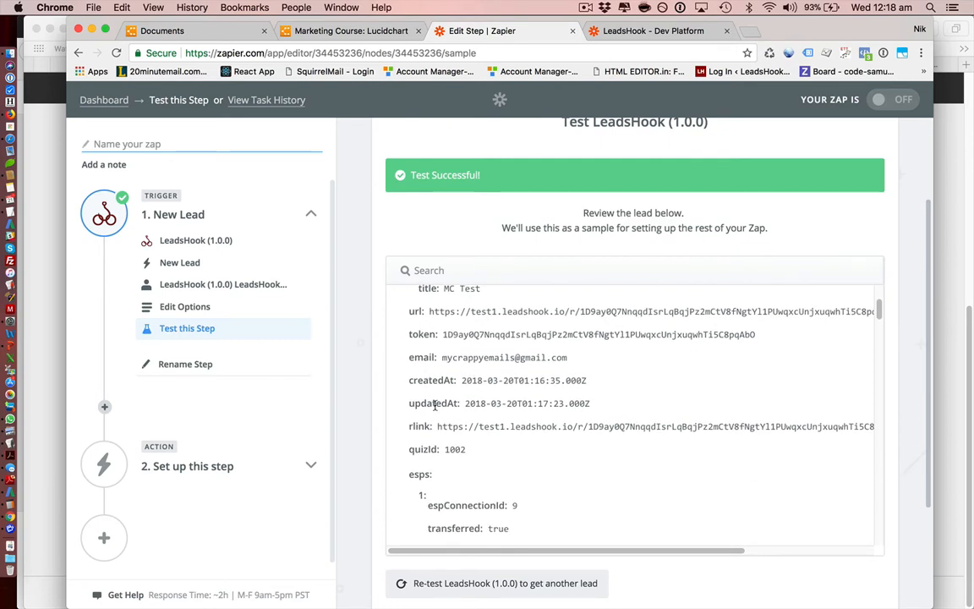
scroll(423, 364, down, 4)
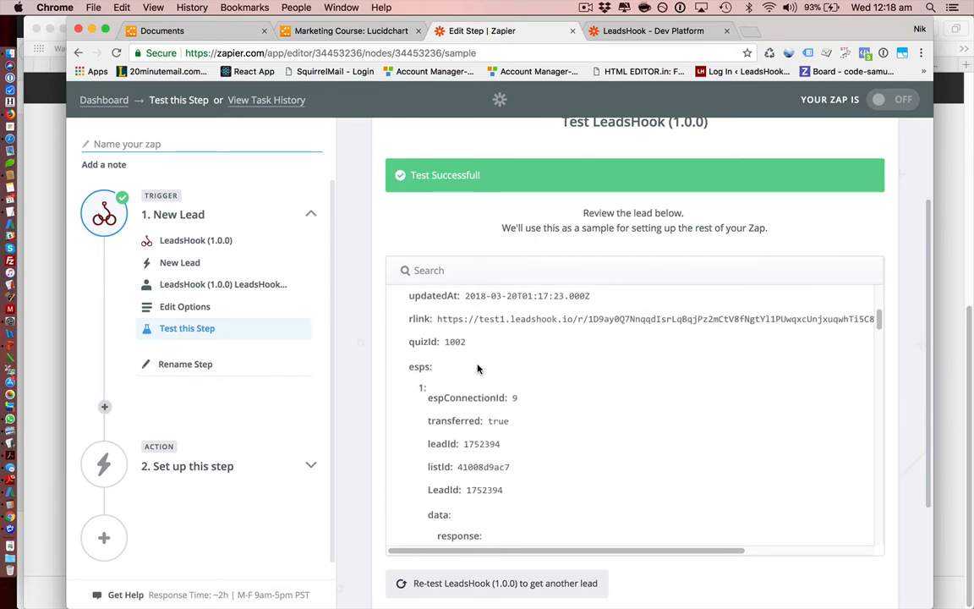
scroll(478, 360, down, 6)
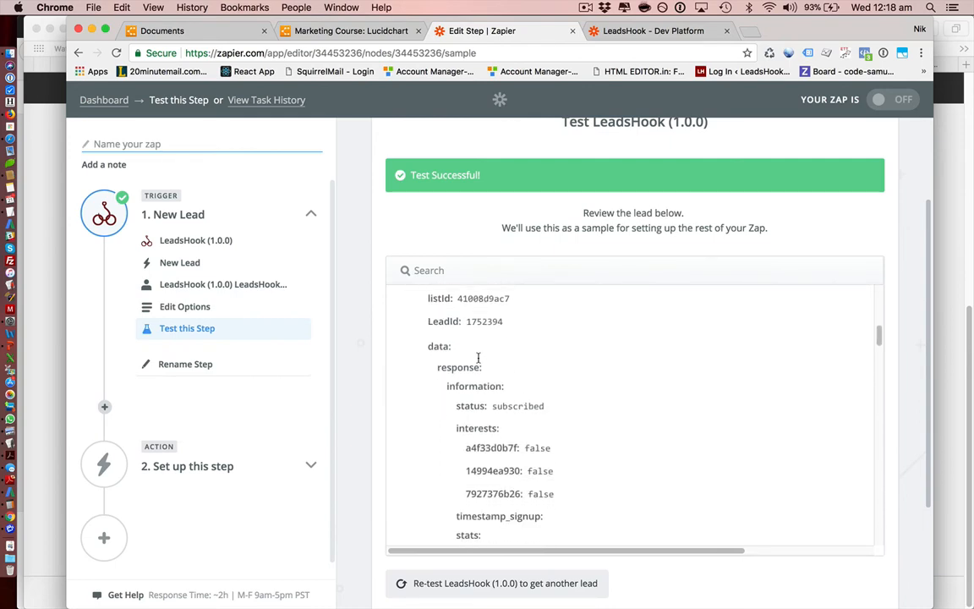
scroll(478, 357, down, 15)
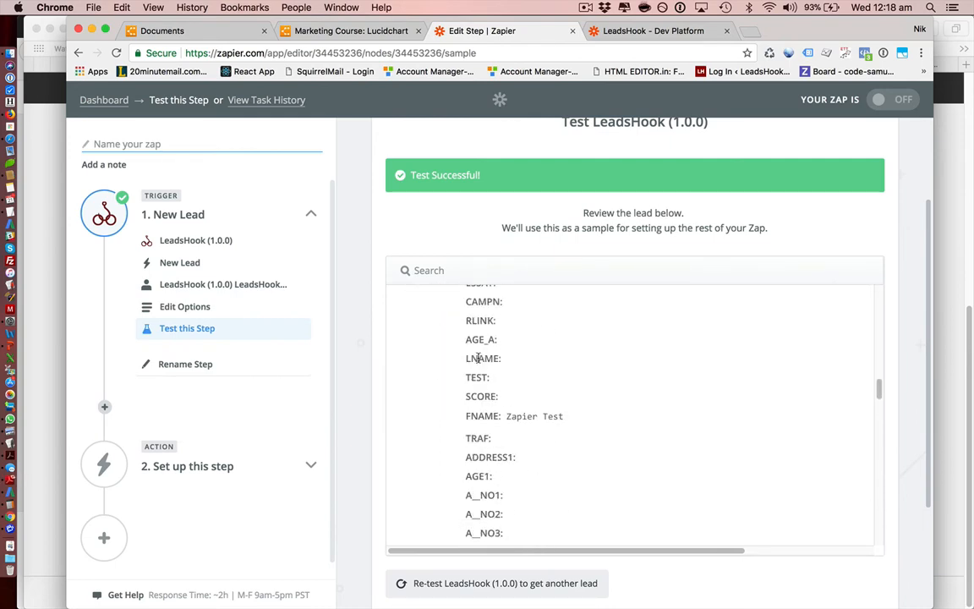
scroll(479, 359, down, 12)
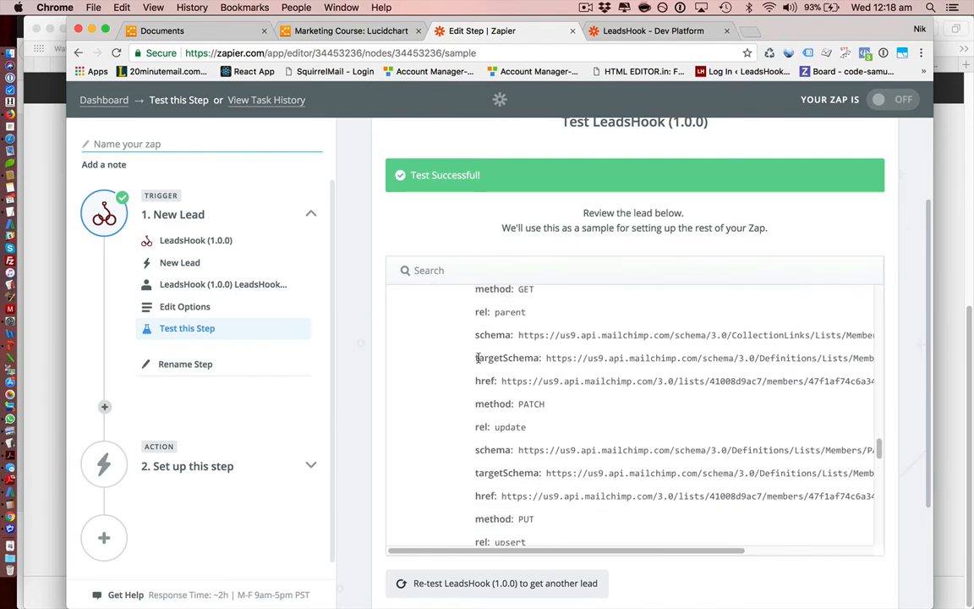
scroll(491, 312, down, 12)
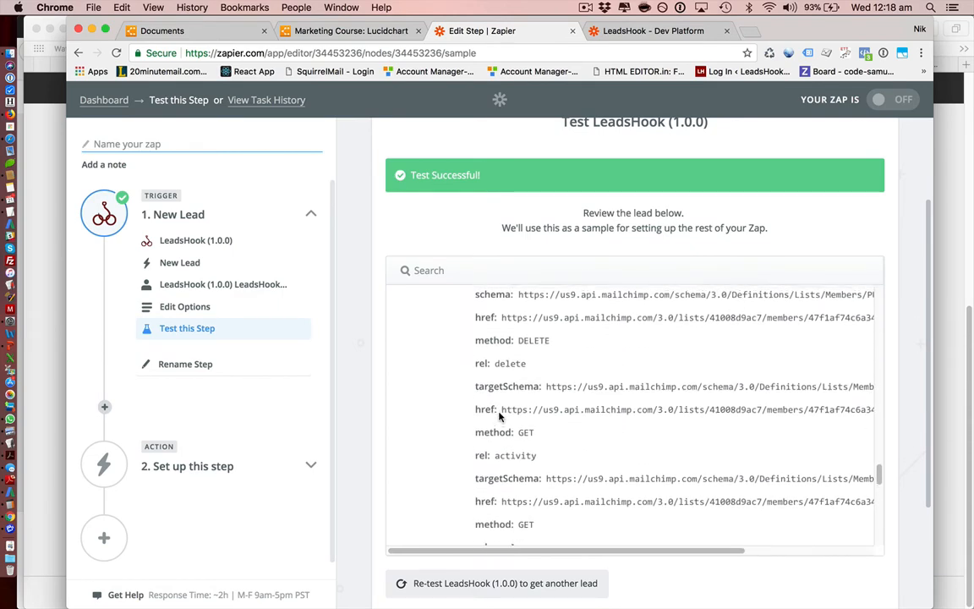
scroll(499, 411, down, 4)
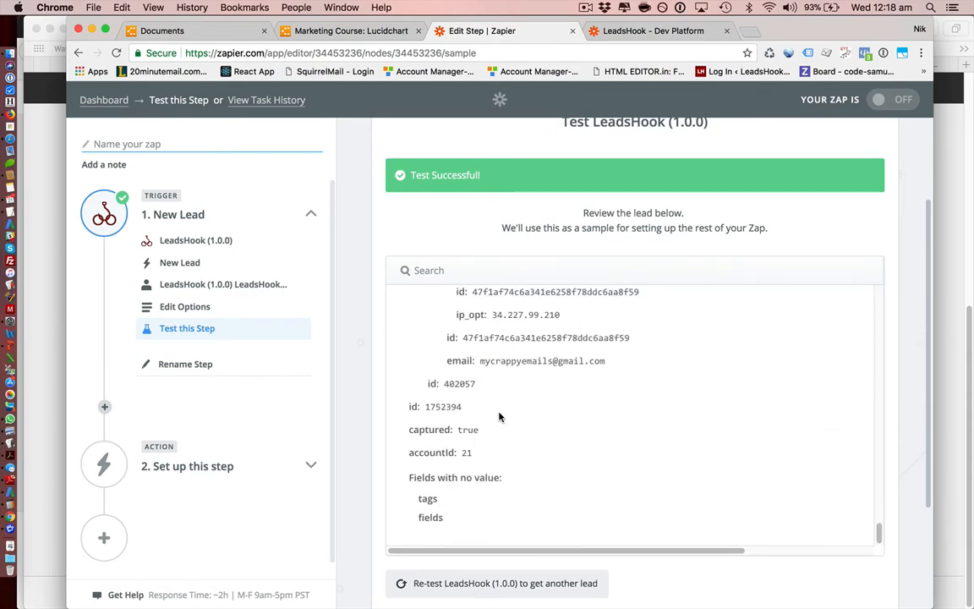
scroll(498, 411, up, 20)
scroll(499, 406, down, 20)
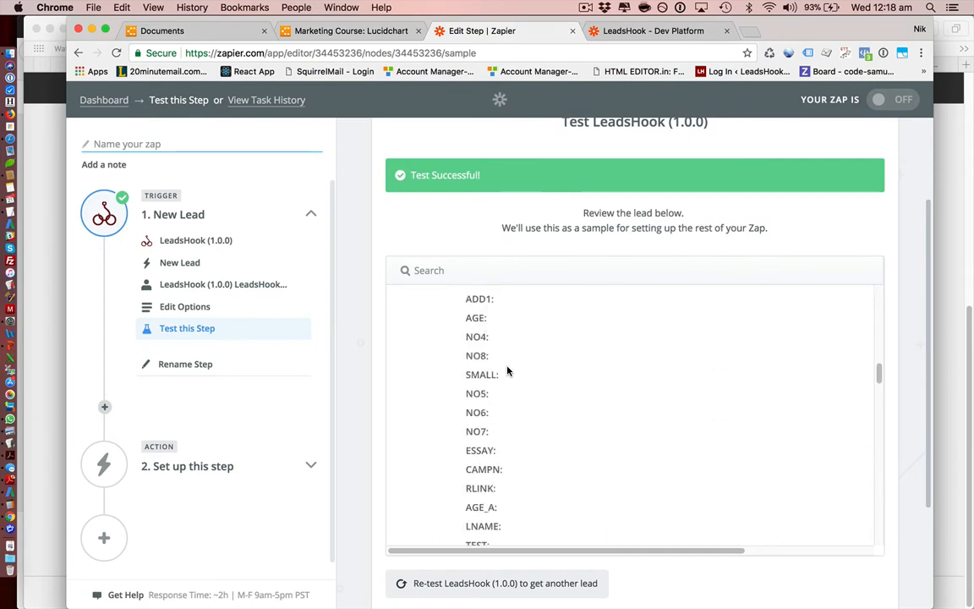
scroll(507, 372, down, 8)
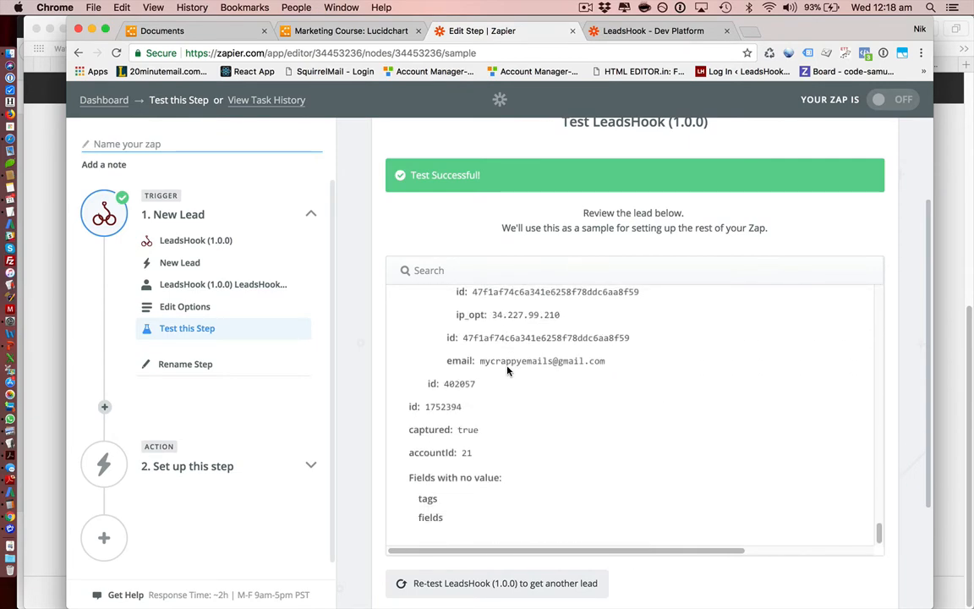
scroll(498, 478, up, 5)
scroll(499, 479, up, 20)
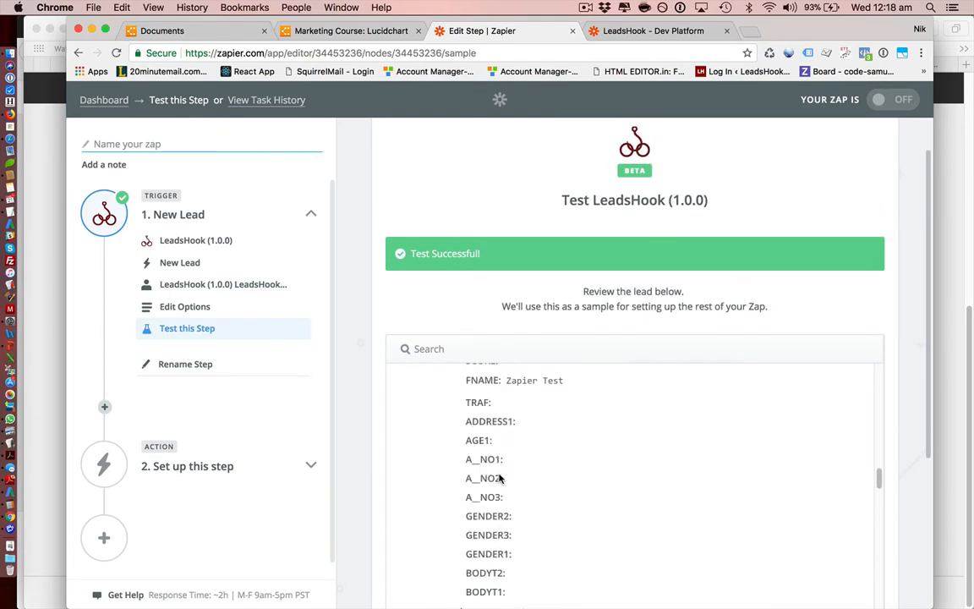
scroll(499, 479, up, 3)
scroll(498, 479, down, 5)
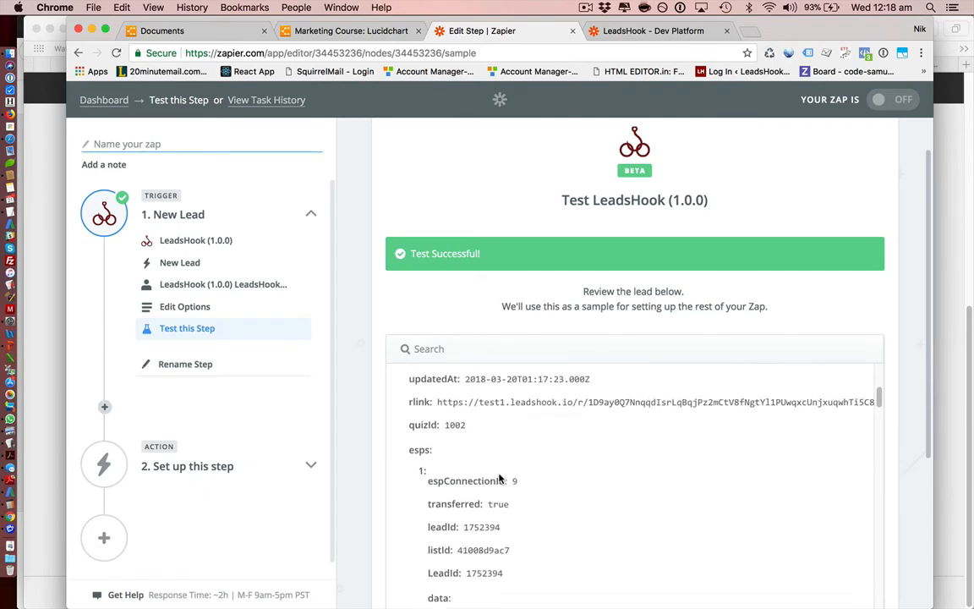
scroll(499, 478, up, 5)
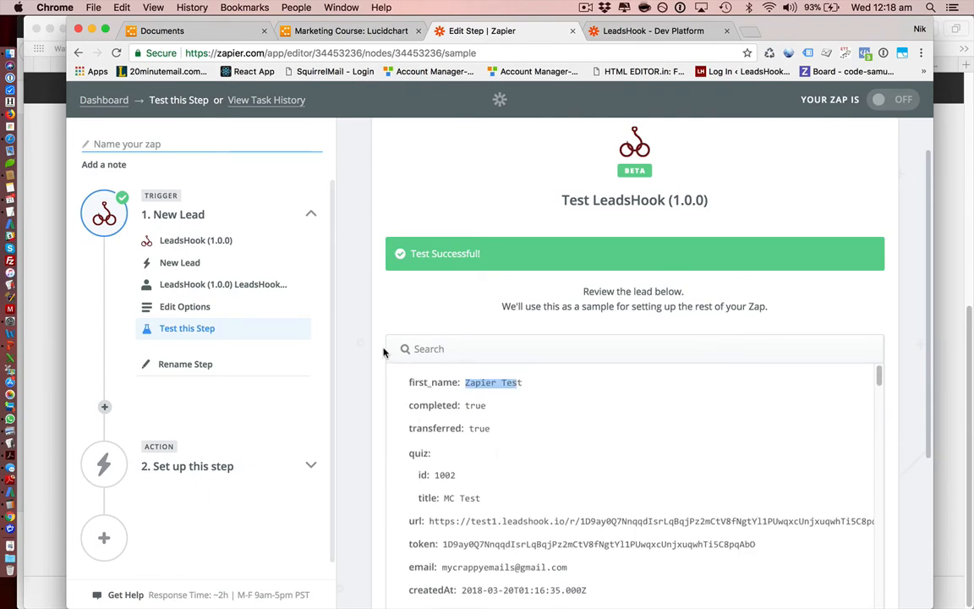
click(422, 350)
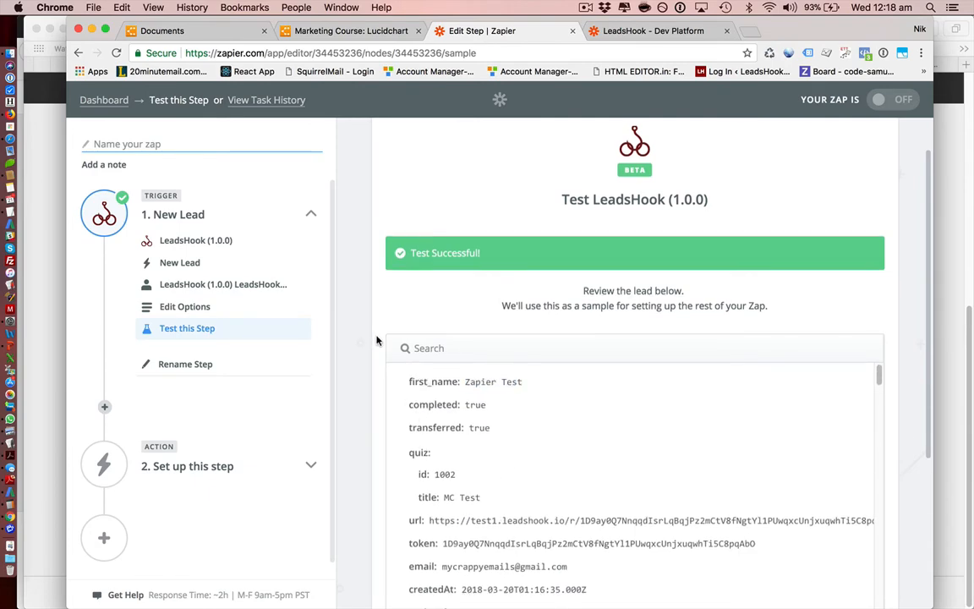
scroll(377, 341, down, 2)
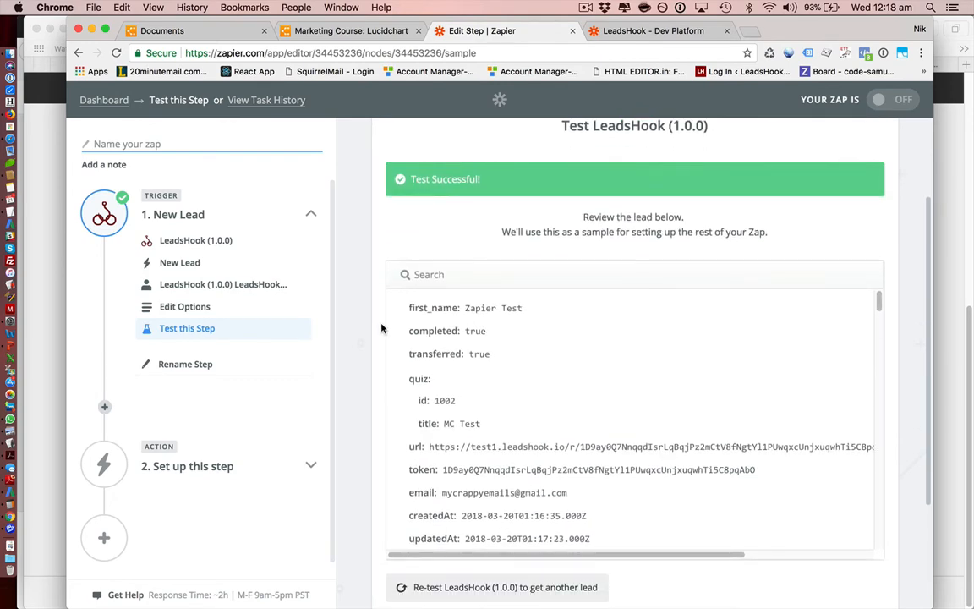
scroll(355, 305, down, 4)
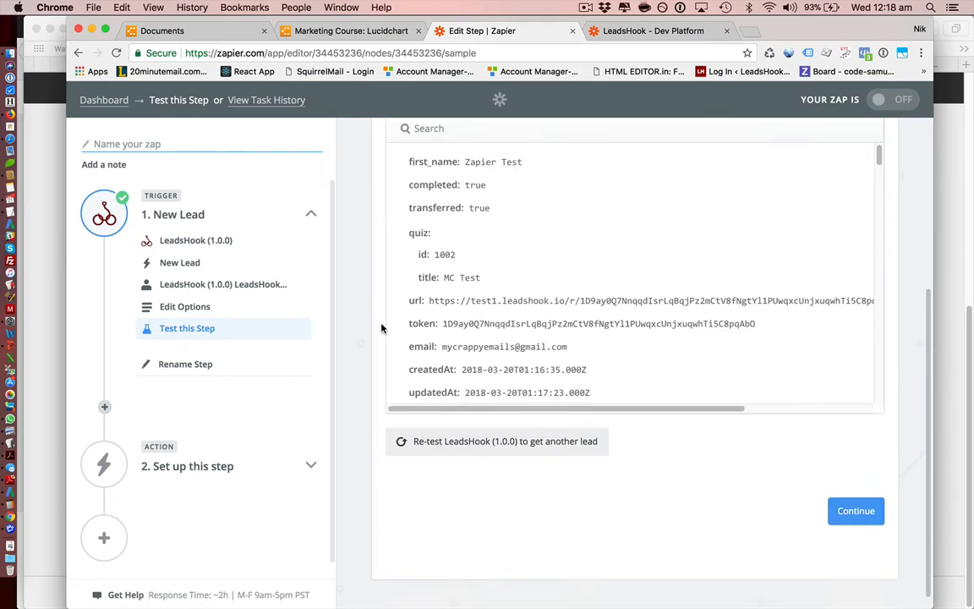
Accept the sample lead and choose MailChimp as the action app, searching the apps for "mail".
click(857, 501)
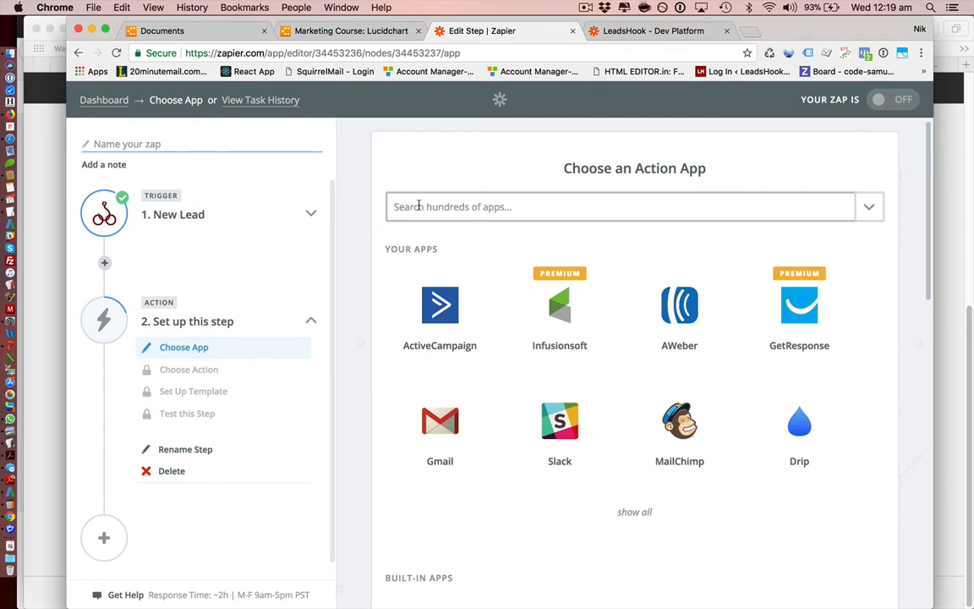
click(415, 206)
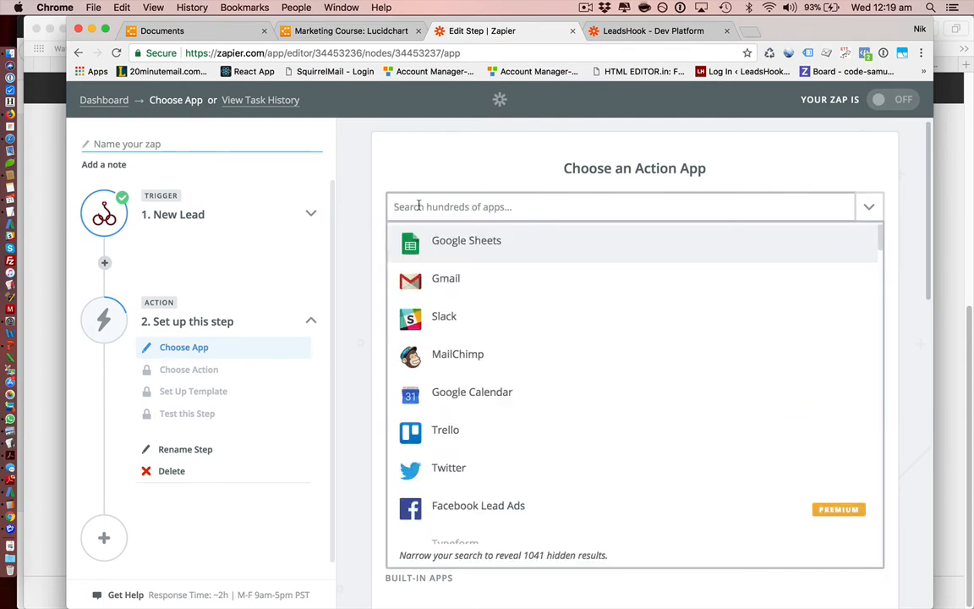
click(357, 202)
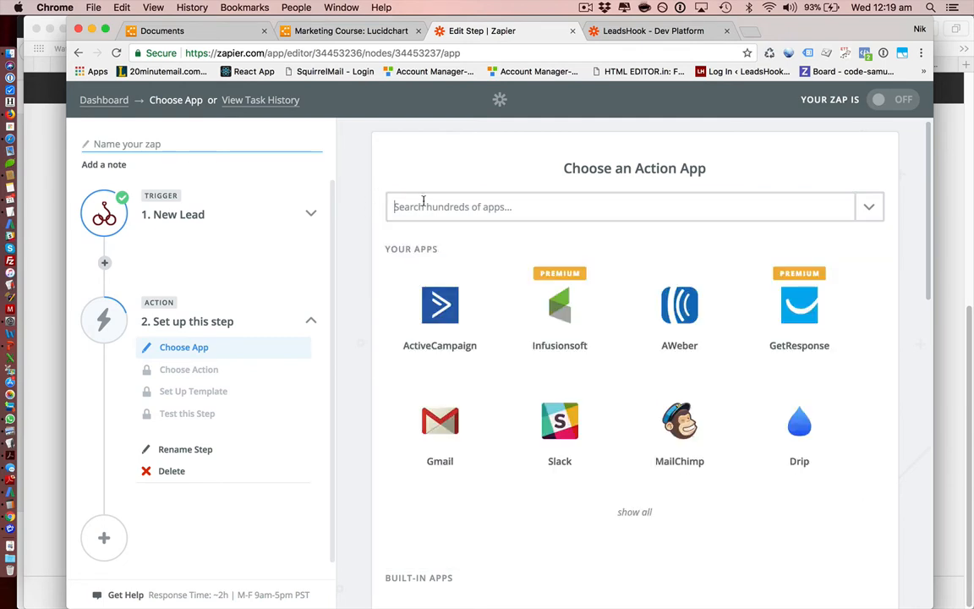
click(423, 202)
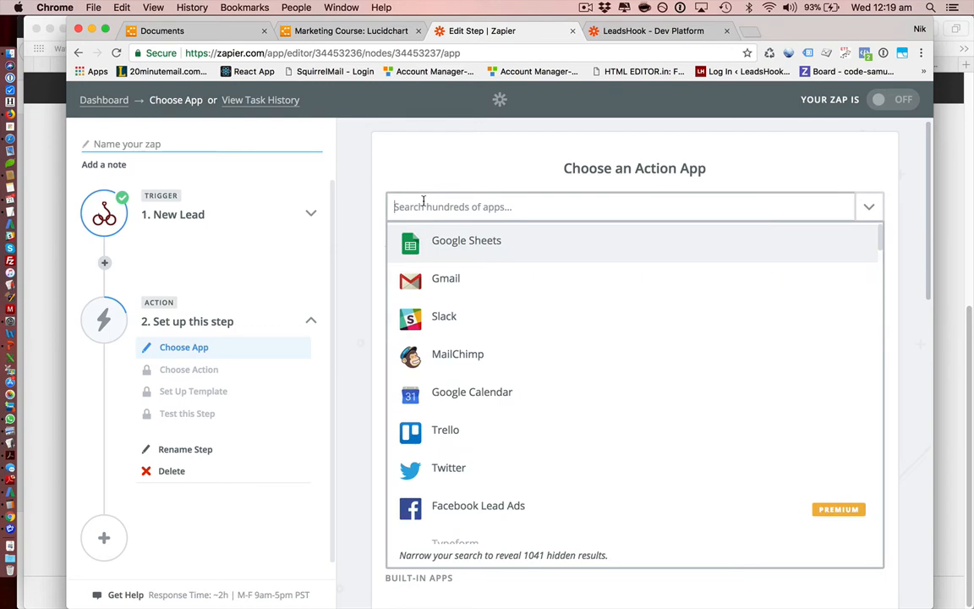
text(mail)
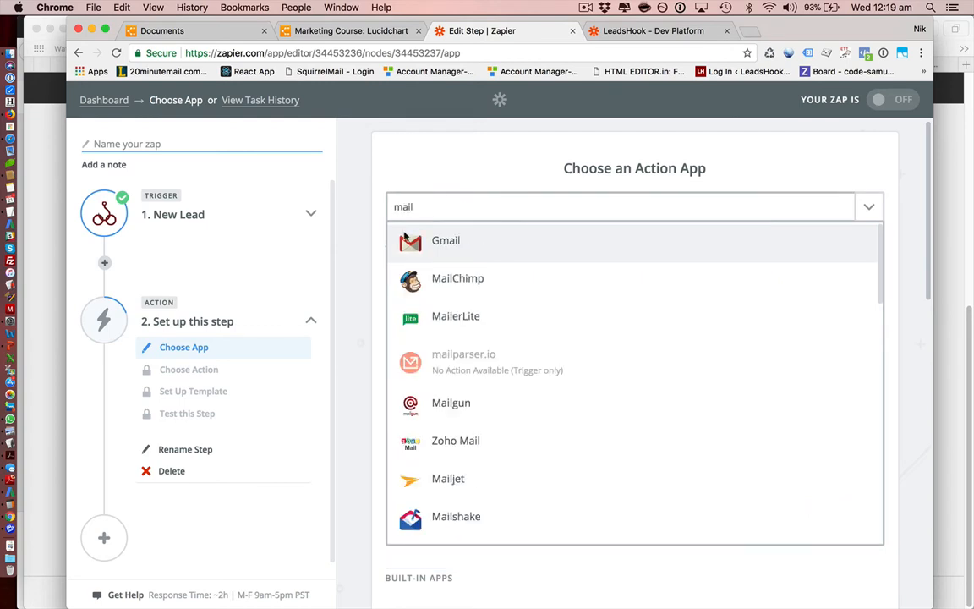
click(431, 278)
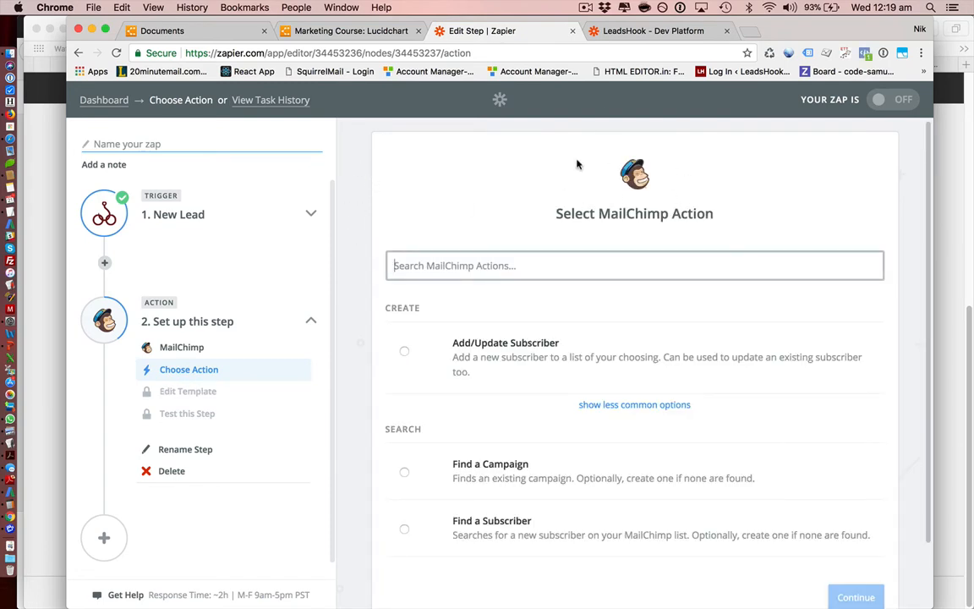
Set the MailChimp action to Add/Update Subscriber and save it.
scroll(359, 258, down, 2)
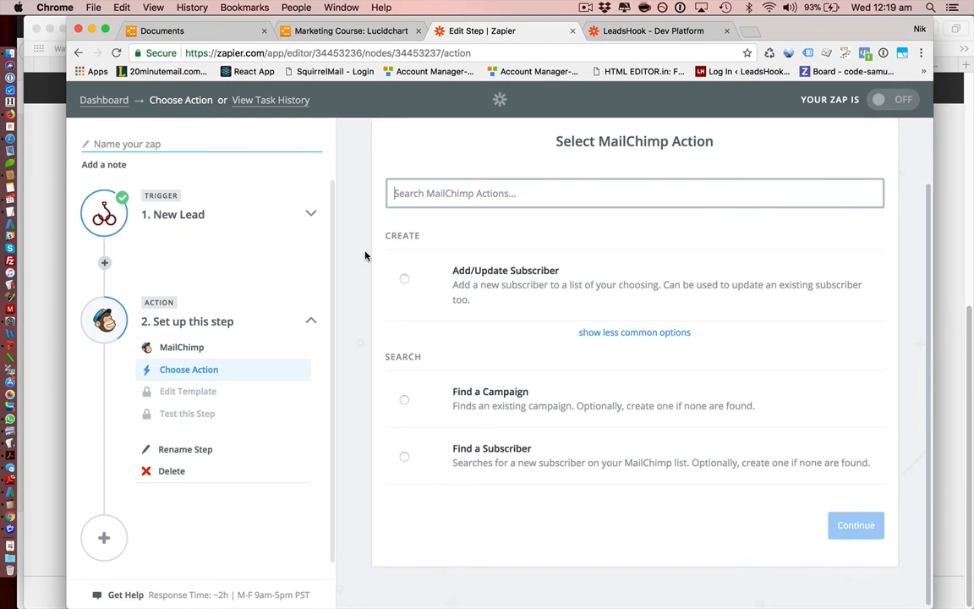
click(404, 280)
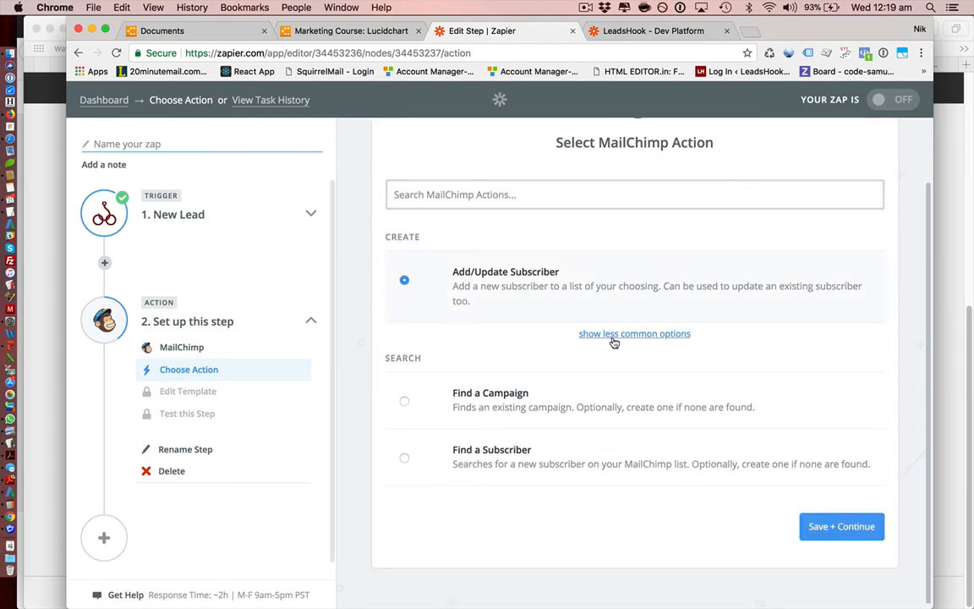
click(828, 527)
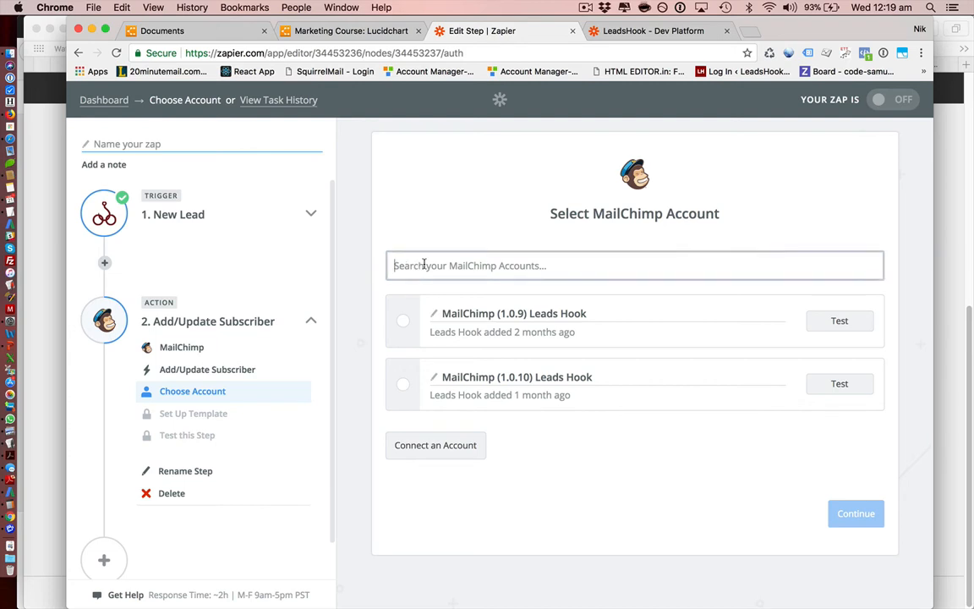
click(433, 448)
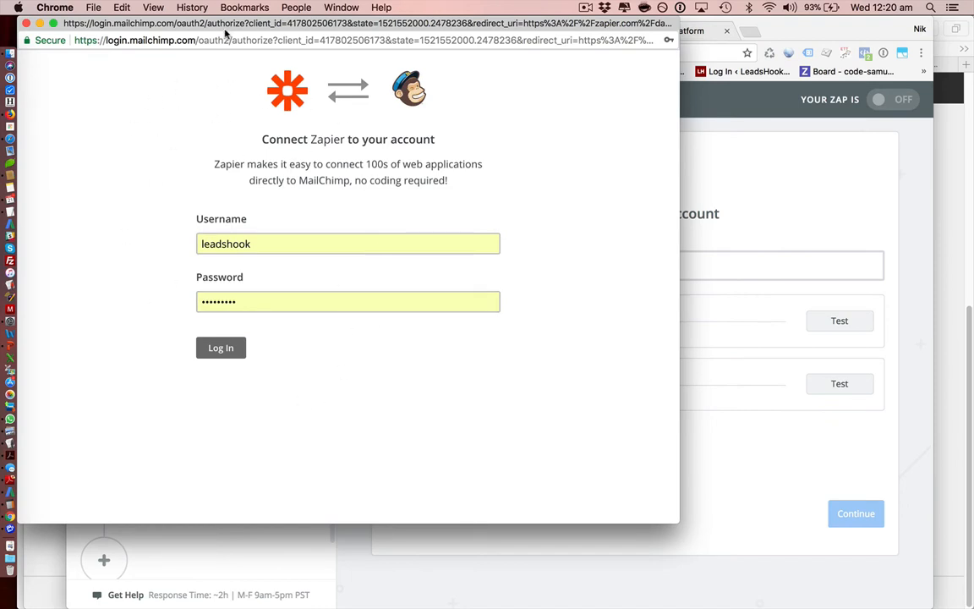
drag(224, 28, 384, 28)
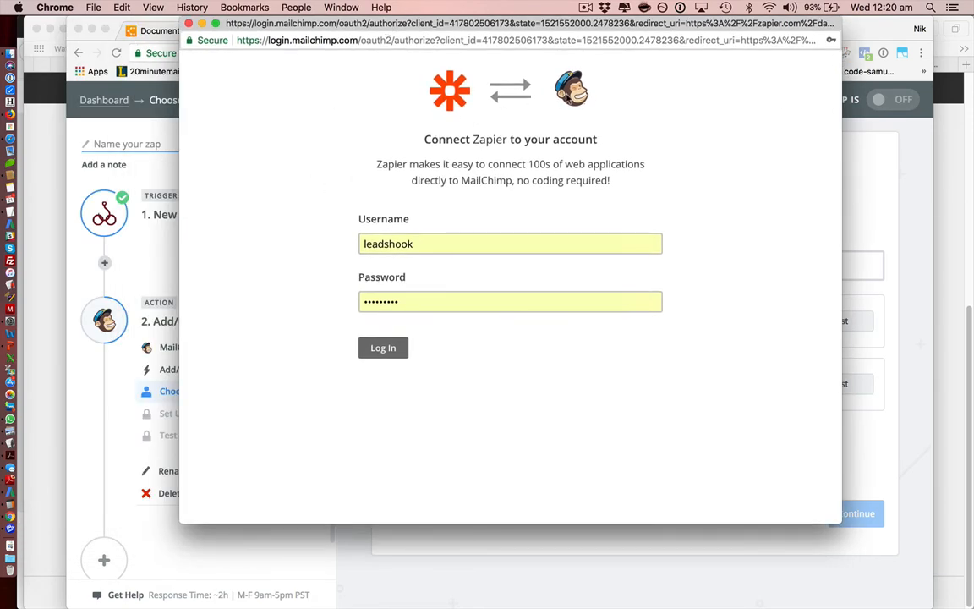
click(188, 24)
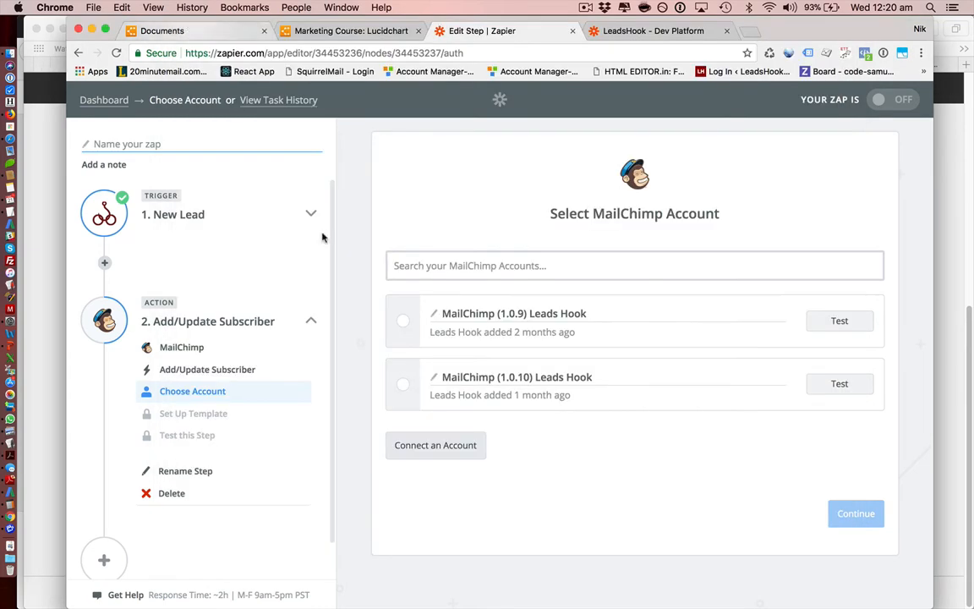
Select the existing MailChimp (1.0.10) Leads Hook account, test its connection and save it as the action's account.
click(403, 386)
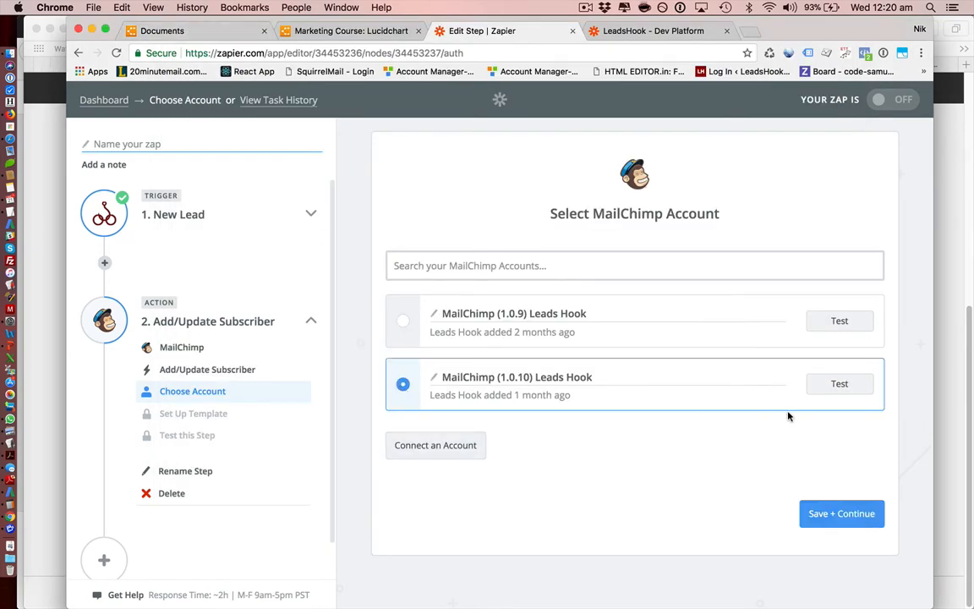
click(834, 385)
click(847, 519)
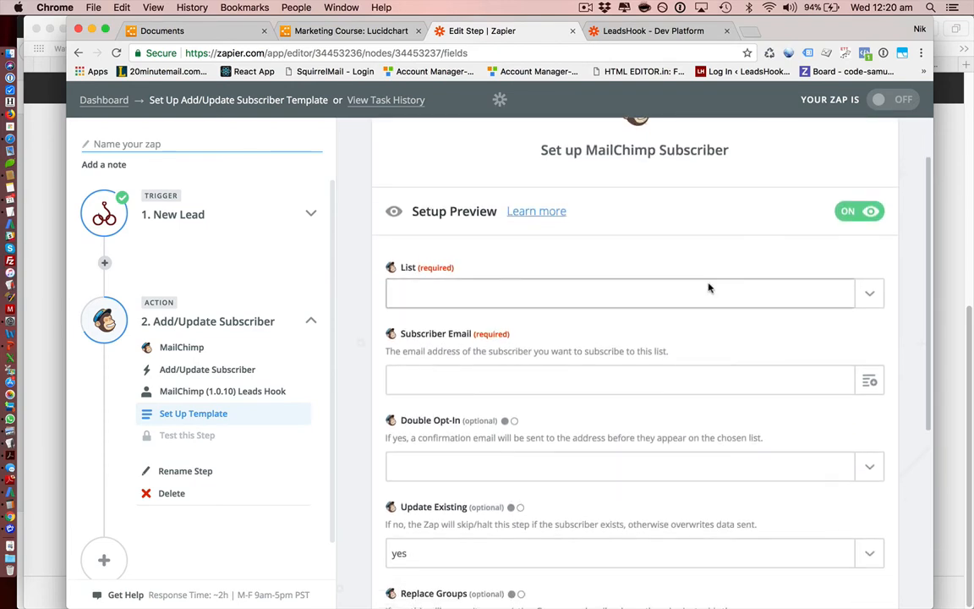
Set the MailChimp list to Test List 2 and map Subscriber Email to the New Lead trigger's Email field.
click(867, 301)
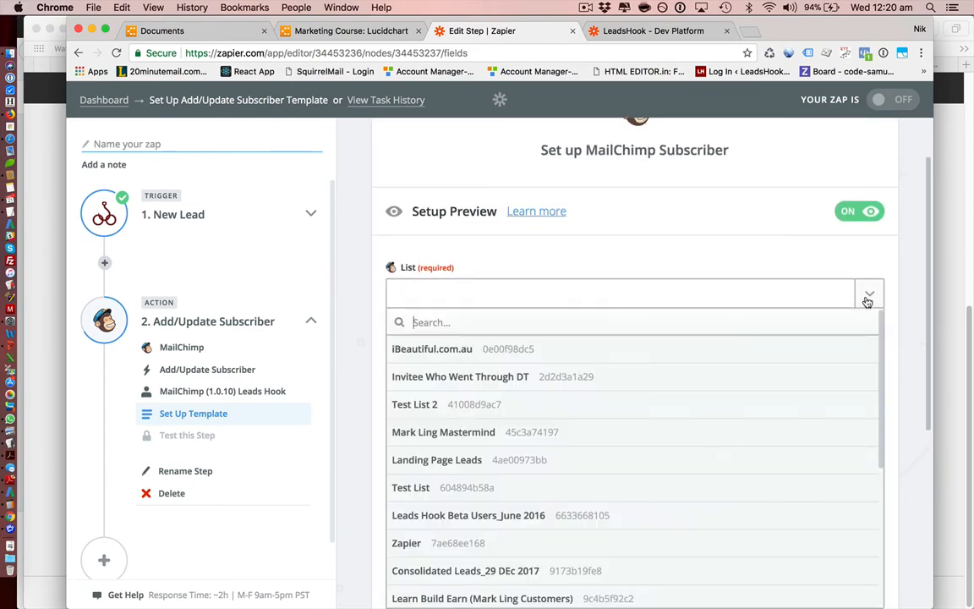
click(422, 406)
scroll(366, 277, down, 2)
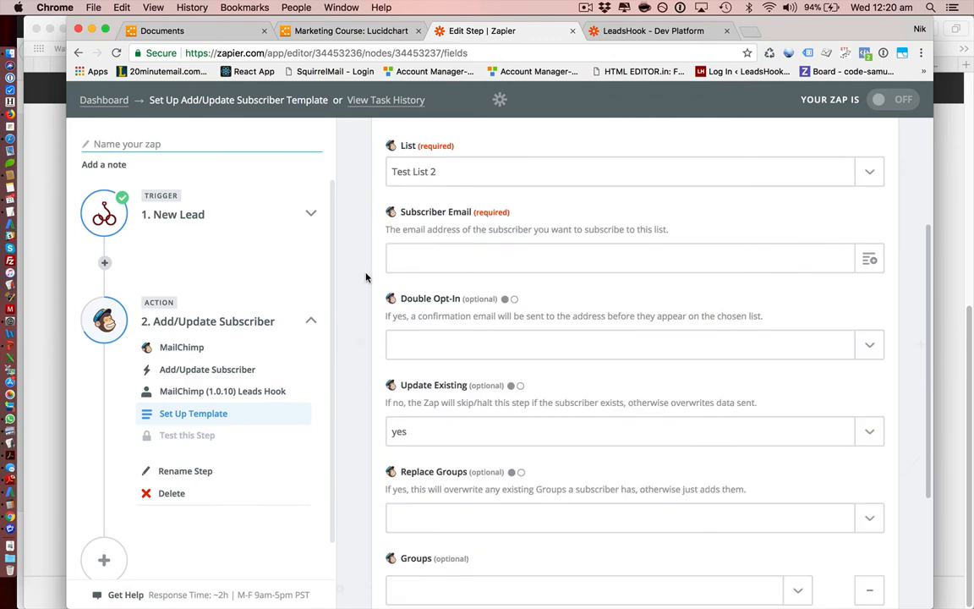
scroll(366, 278, down, 1)
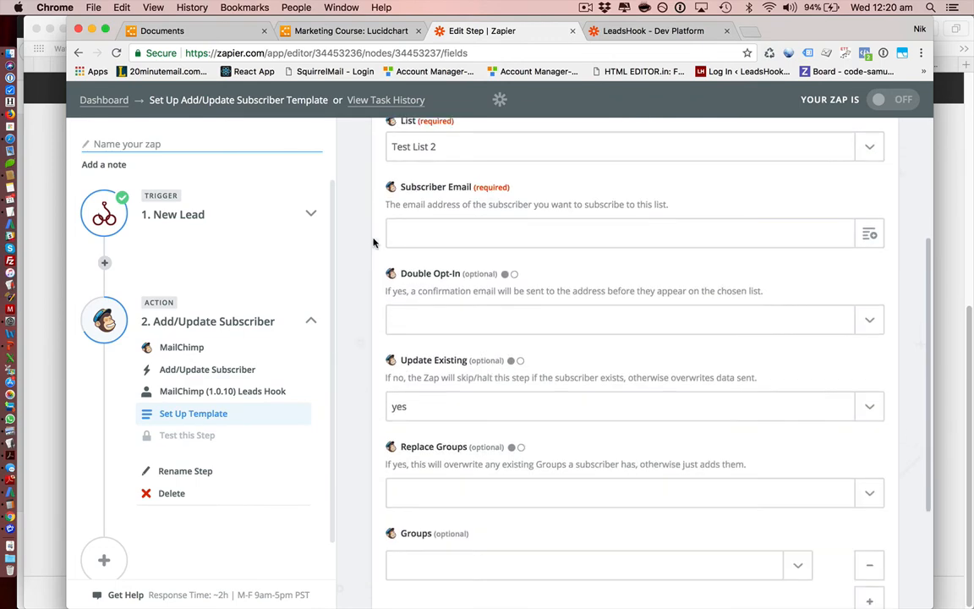
click(868, 235)
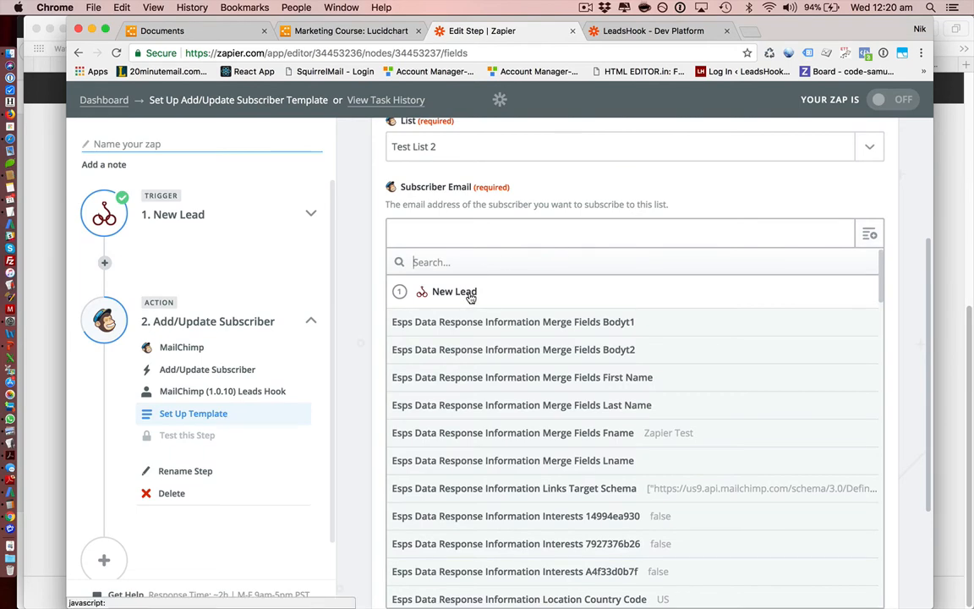
scroll(499, 435, down, 5)
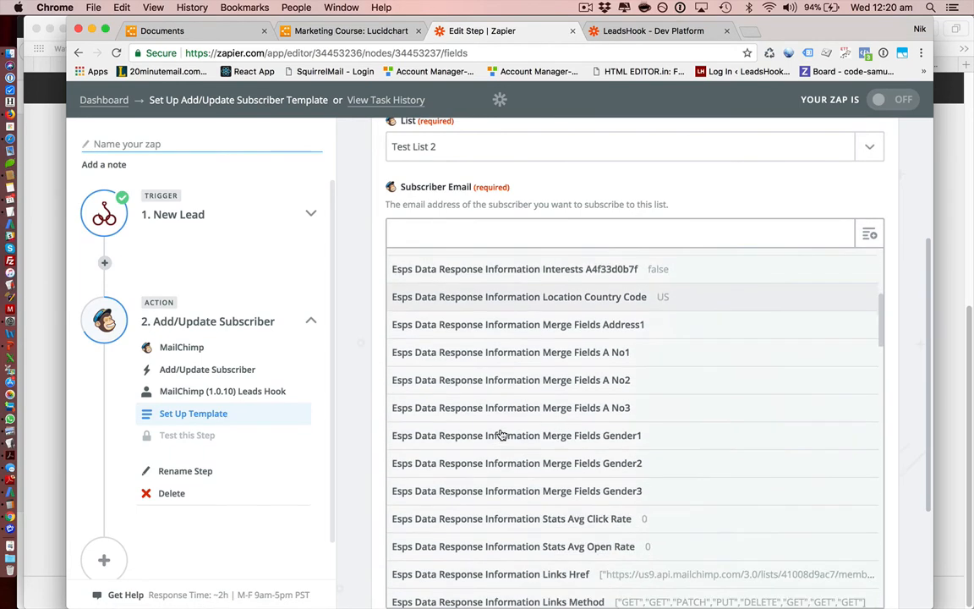
scroll(501, 434, down, 9)
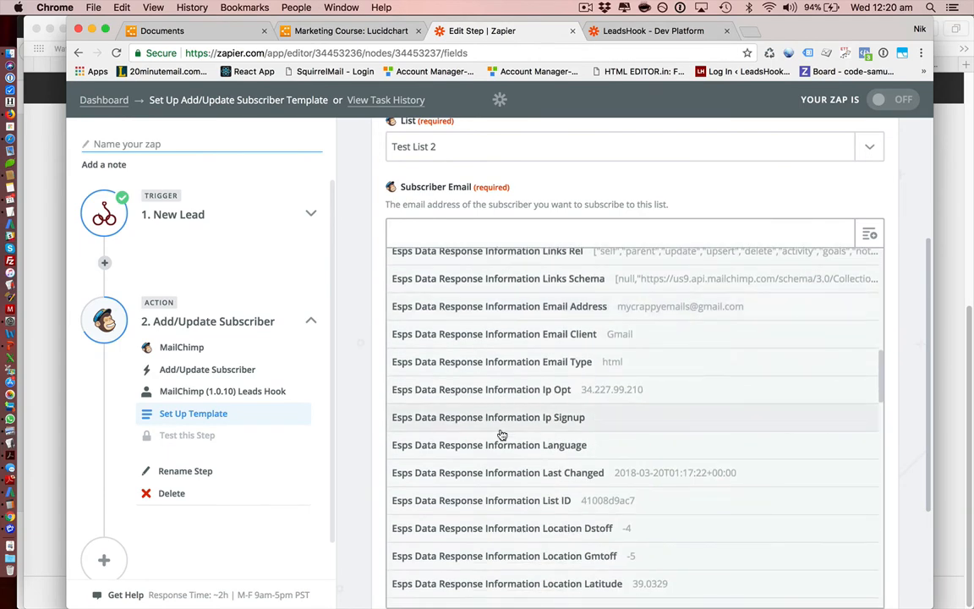
scroll(502, 434, down, 10)
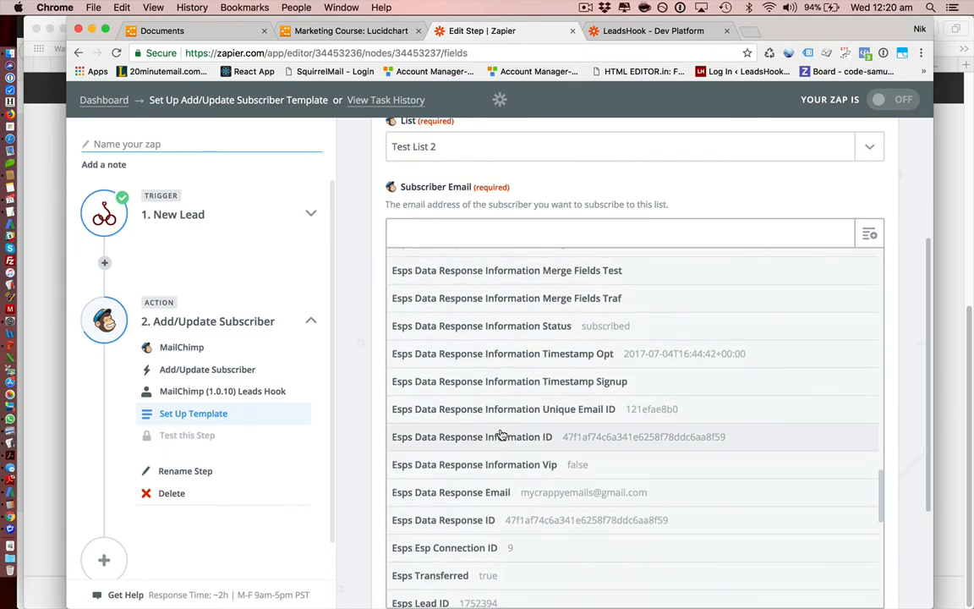
scroll(501, 435, down, 5)
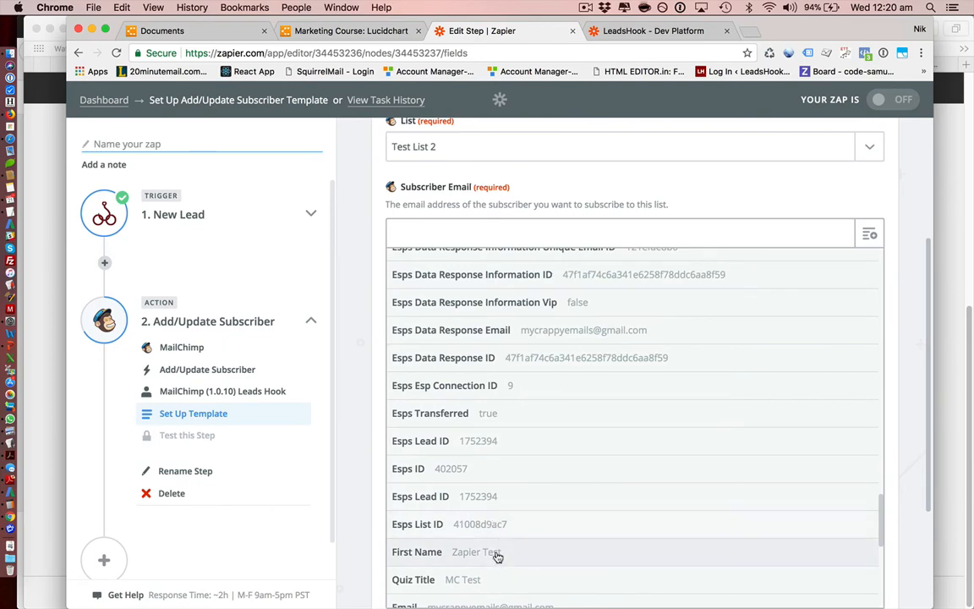
scroll(497, 555, down, 3)
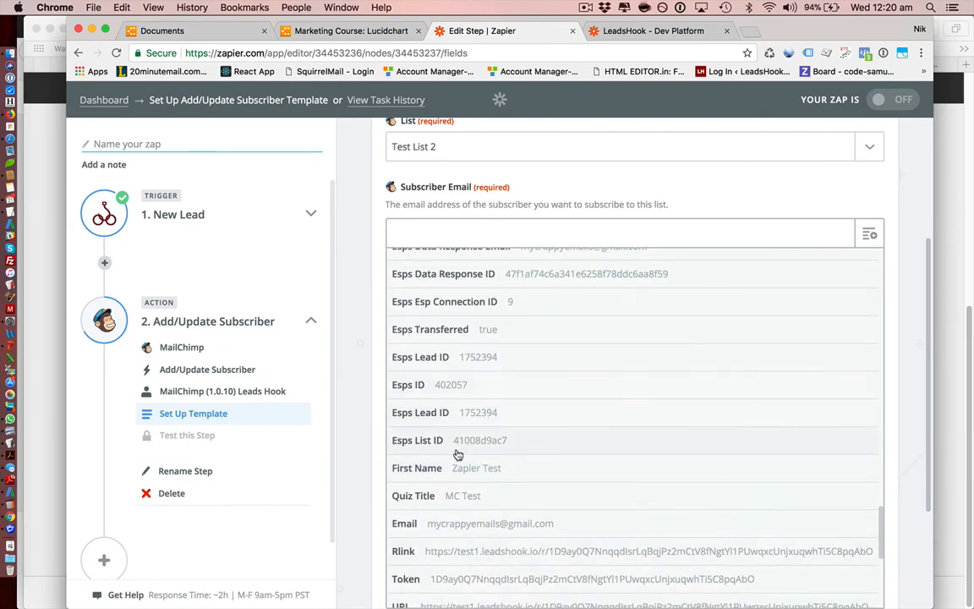
scroll(459, 503, down, 2)
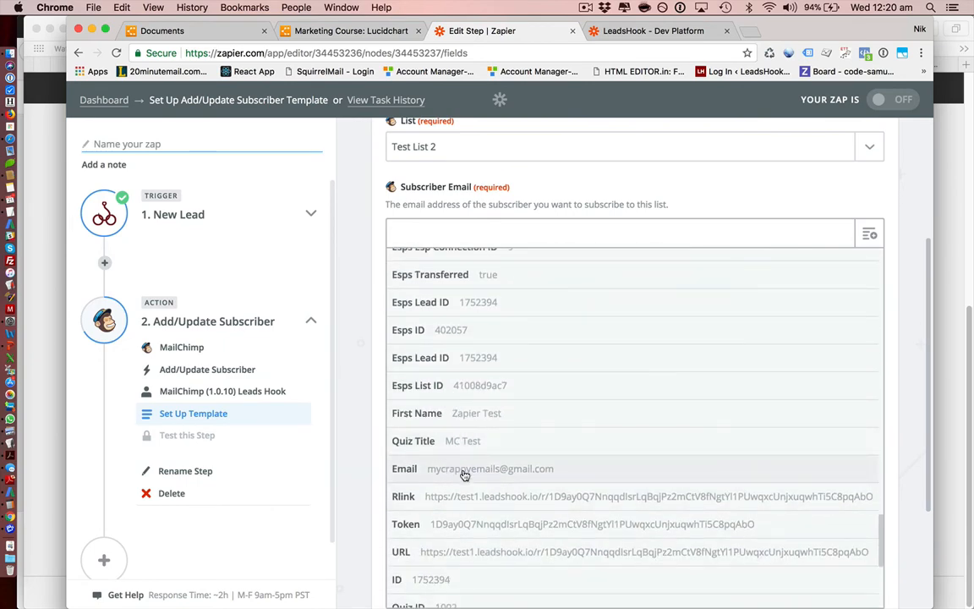
click(461, 470)
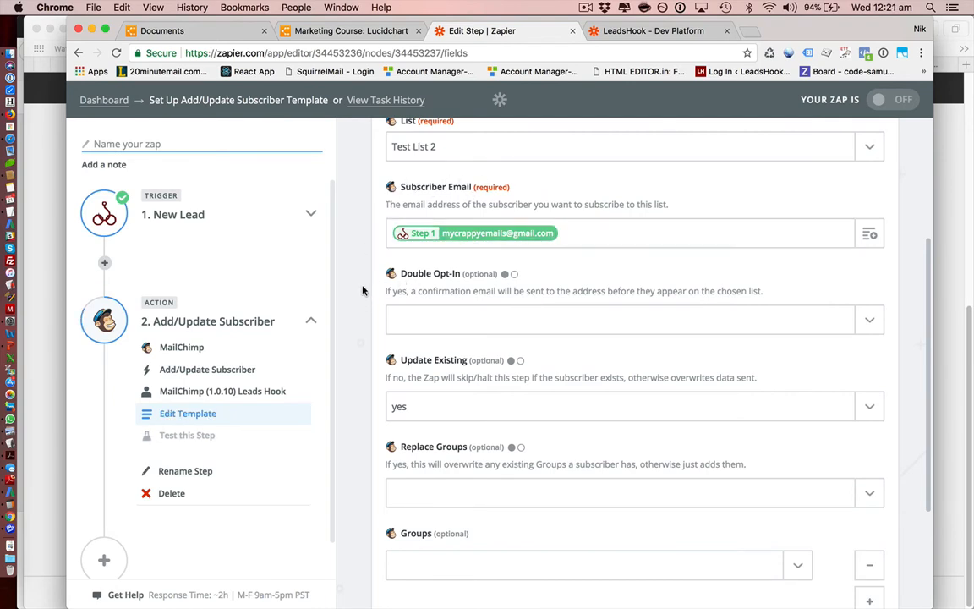
Set the Double Opt-In option to no for the MailChimp subscriber.
scroll(363, 291, down, 2)
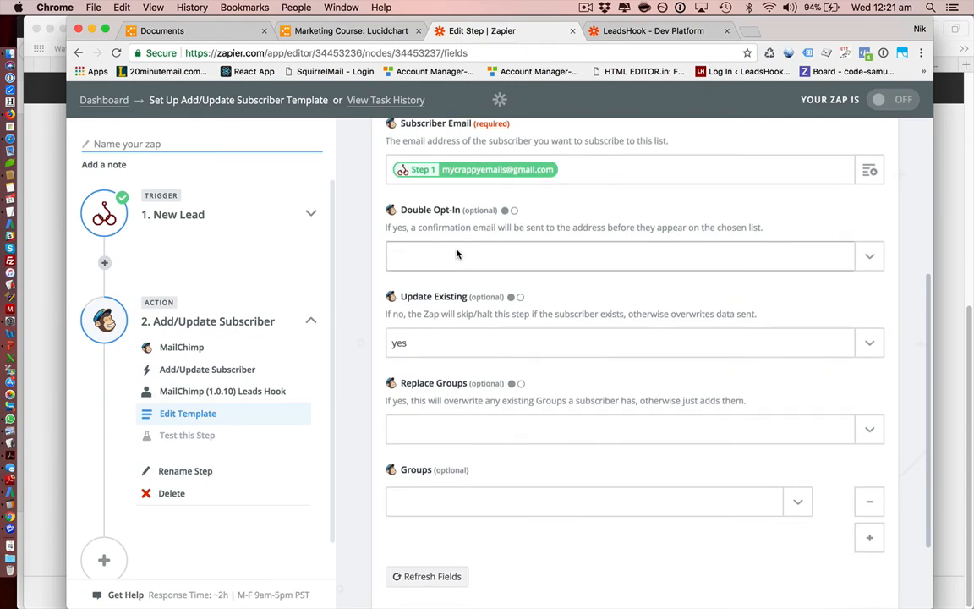
click(513, 212)
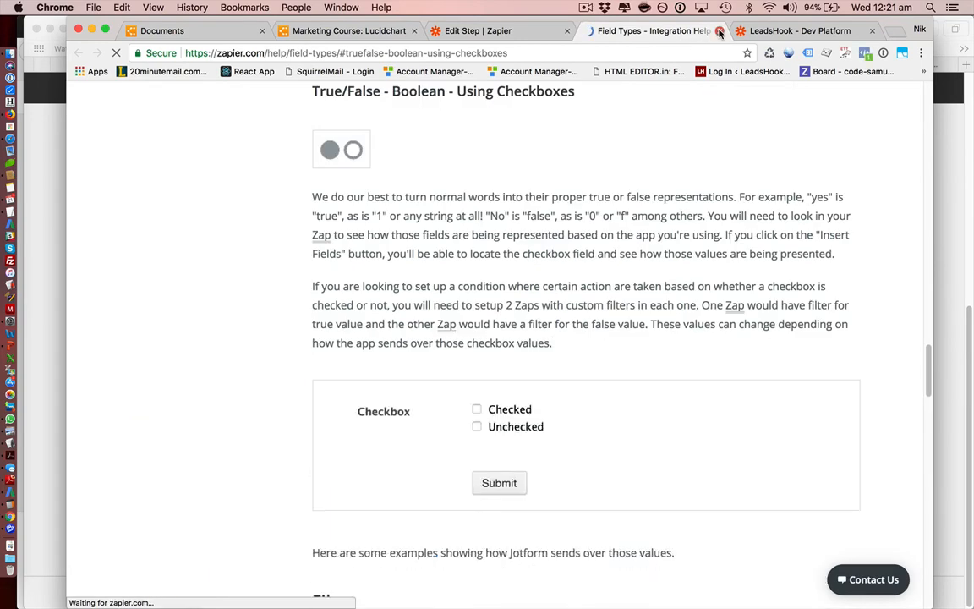
click(720, 31)
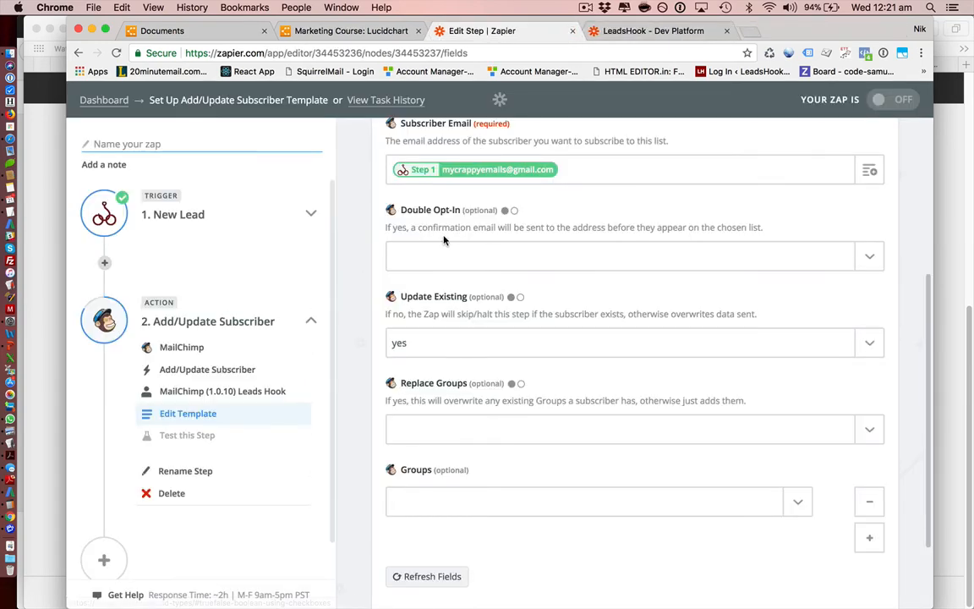
click(869, 256)
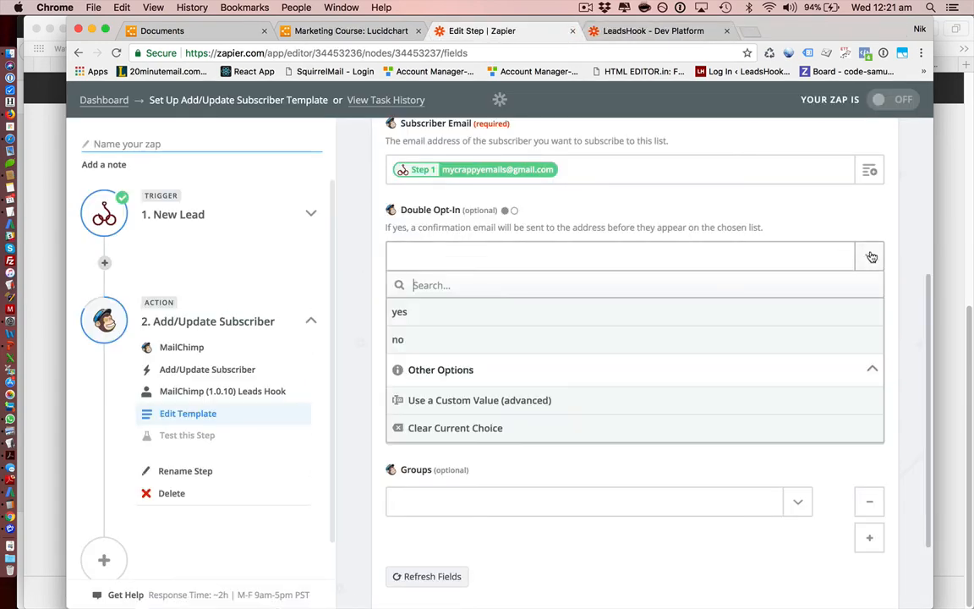
click(433, 339)
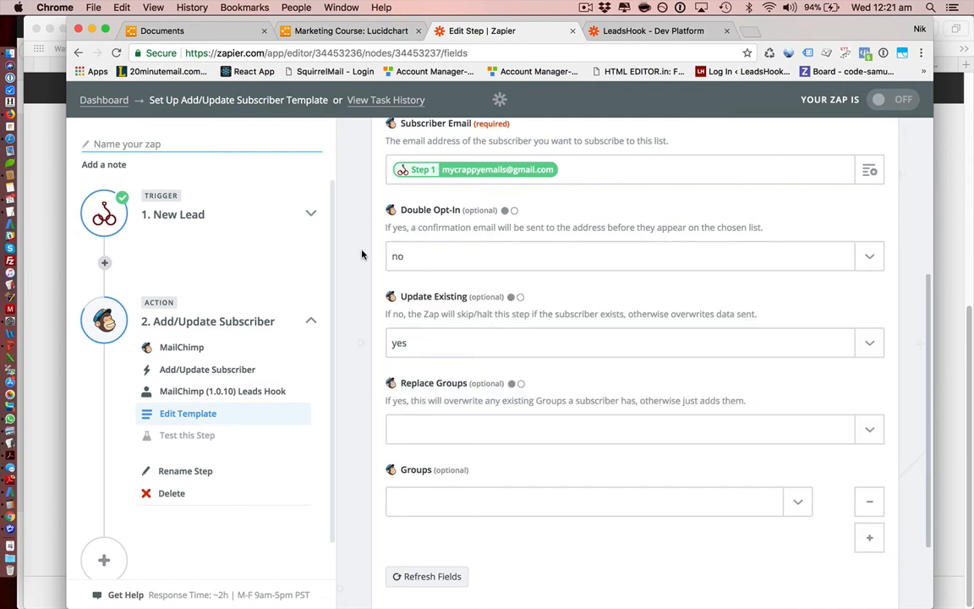
scroll(362, 254, down, 3)
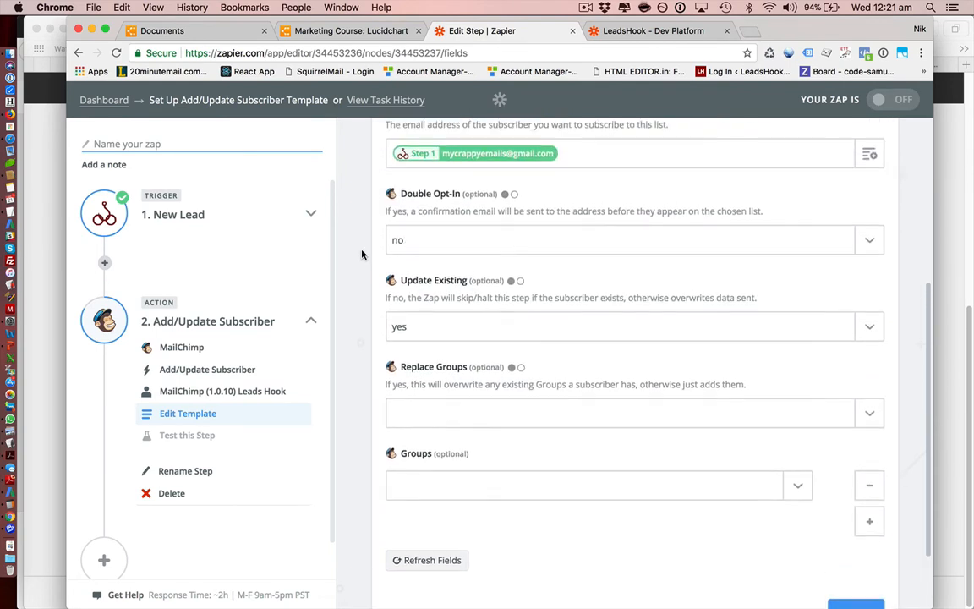
scroll(362, 253, up, 4)
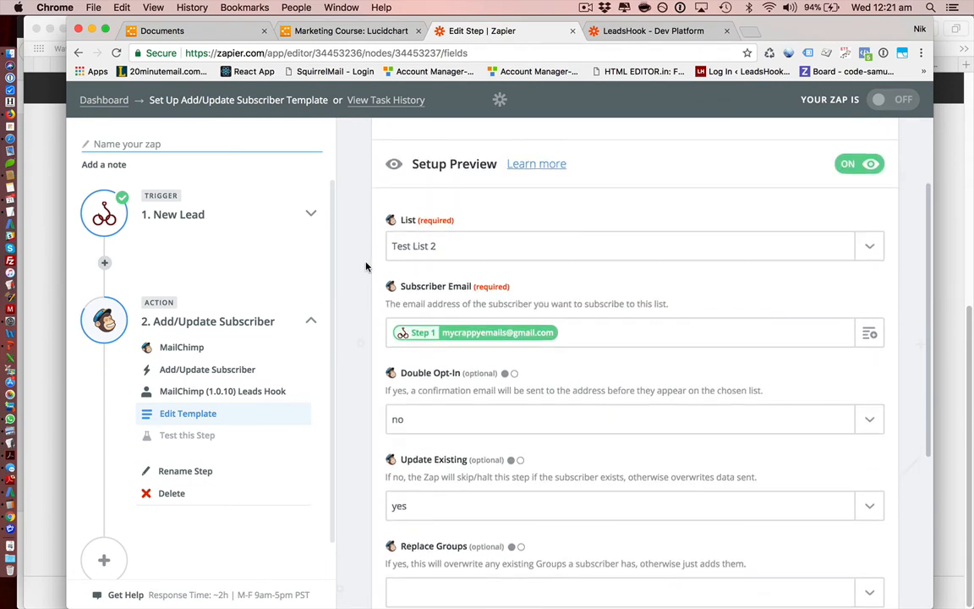
scroll(366, 267, down, 5)
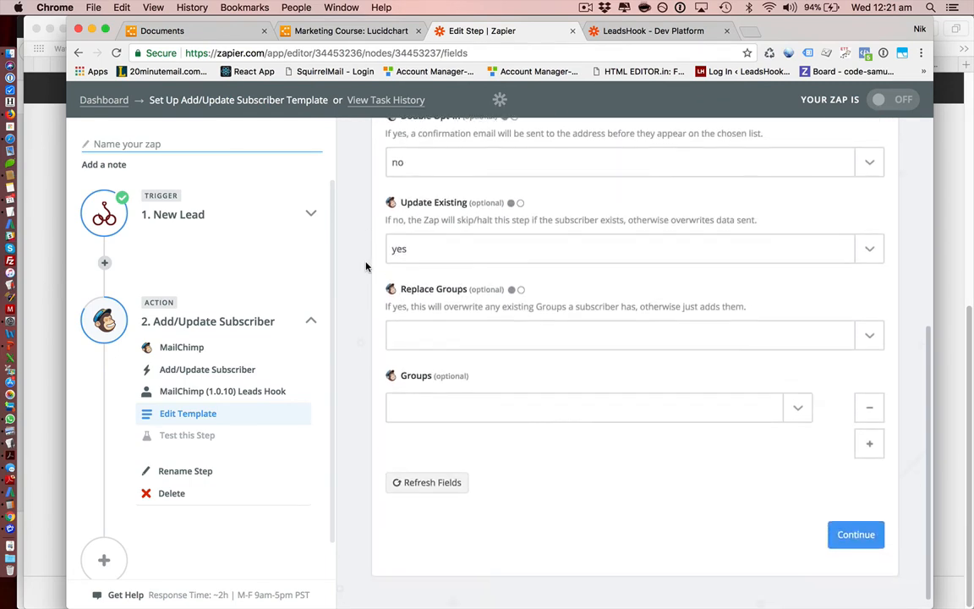
click(869, 444)
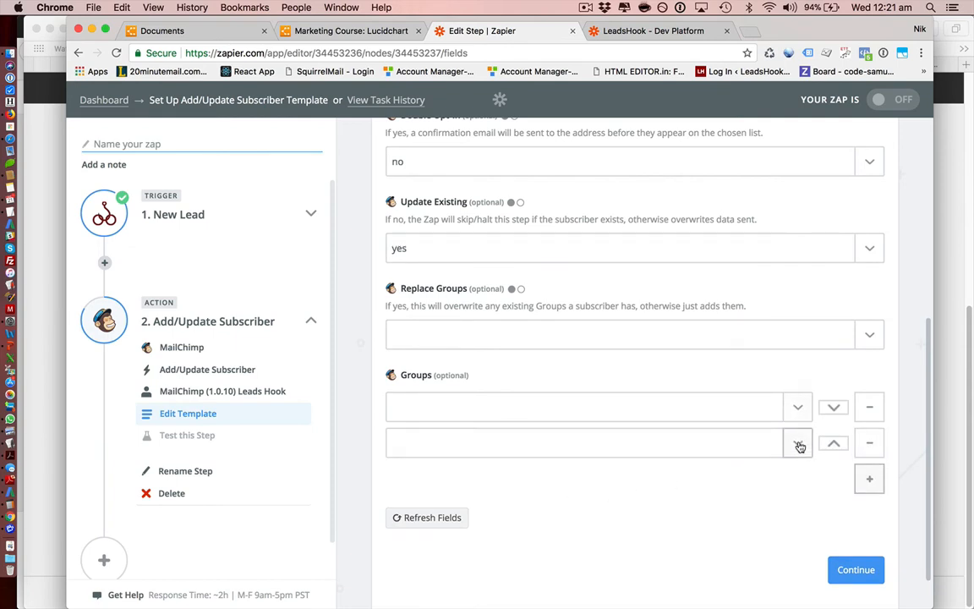
click(870, 445)
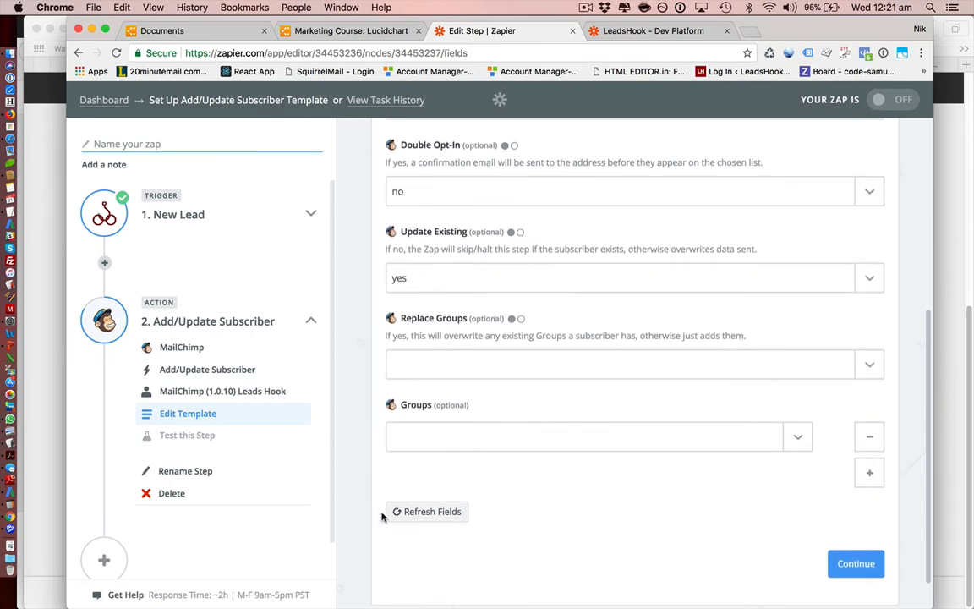
Refresh the template's fields to load the list's merge fields, and map First Name to the New Lead trigger's First Name.
click(422, 512)
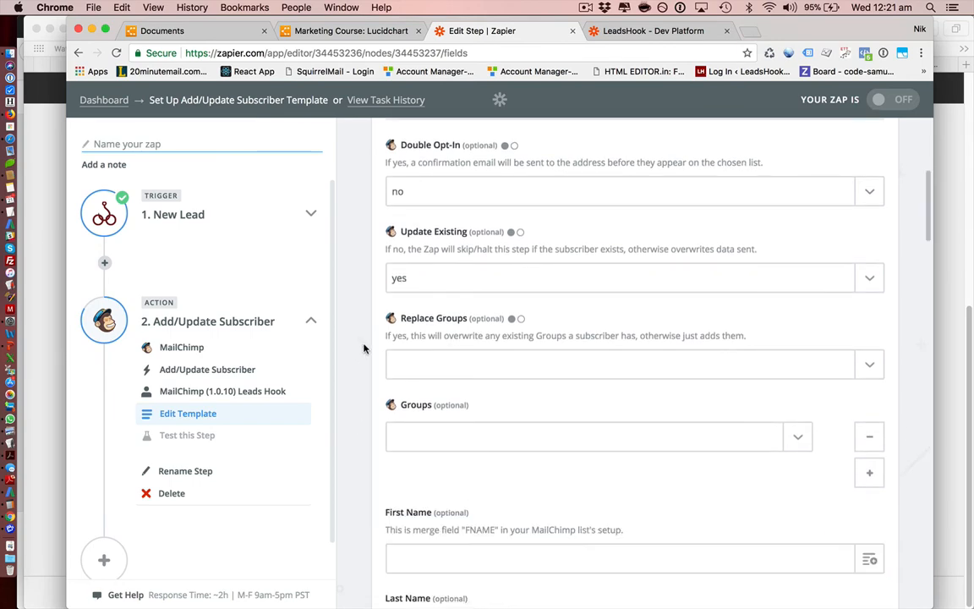
scroll(364, 348, down, 5)
click(870, 350)
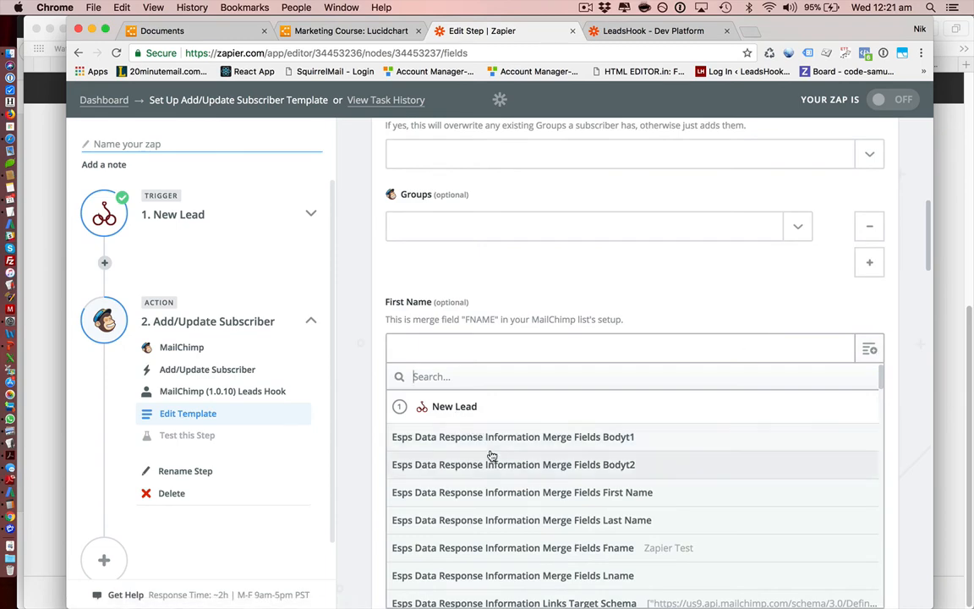
scroll(491, 453, down, 2)
scroll(464, 468, down, 15)
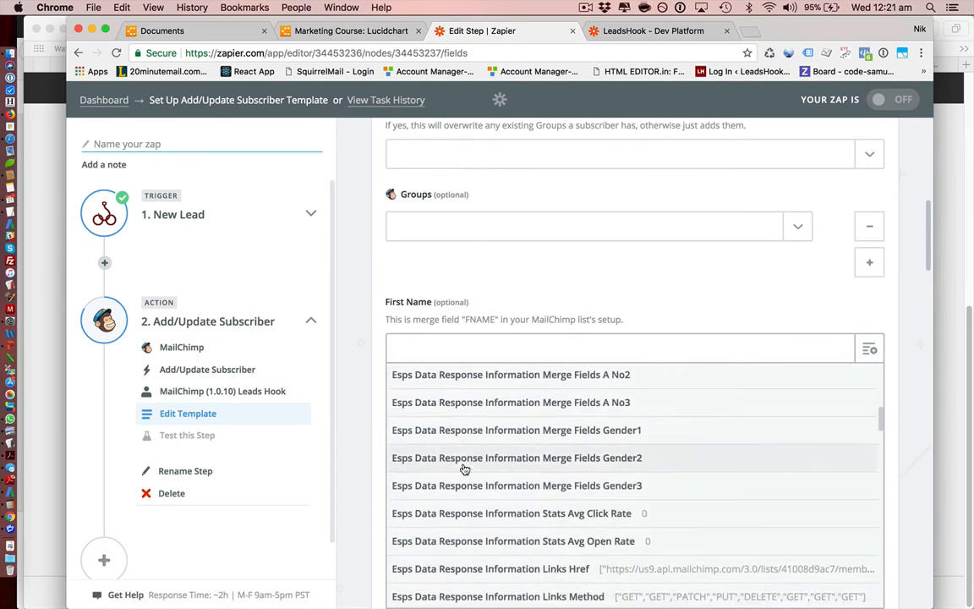
scroll(464, 469, down, 7)
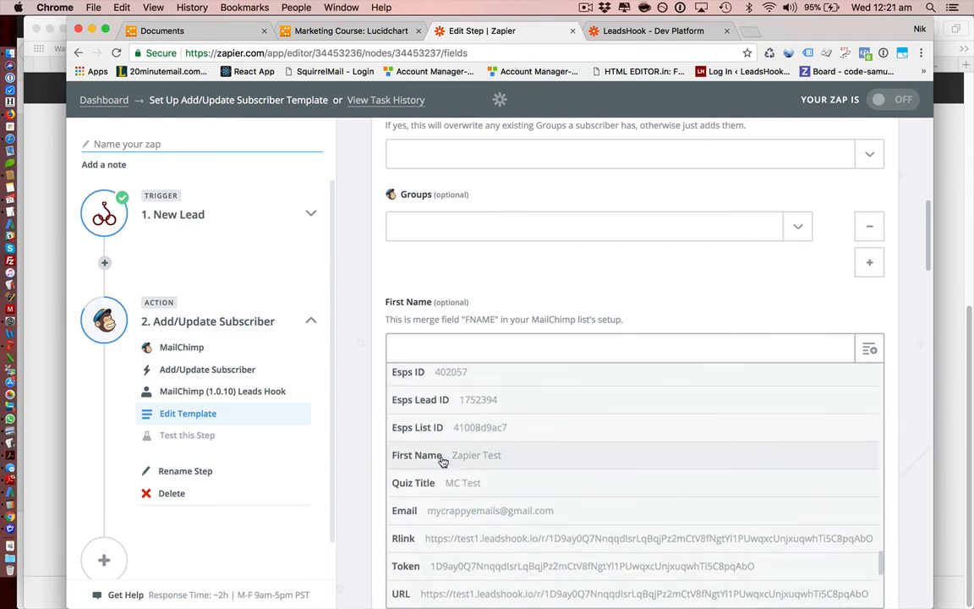
click(464, 465)
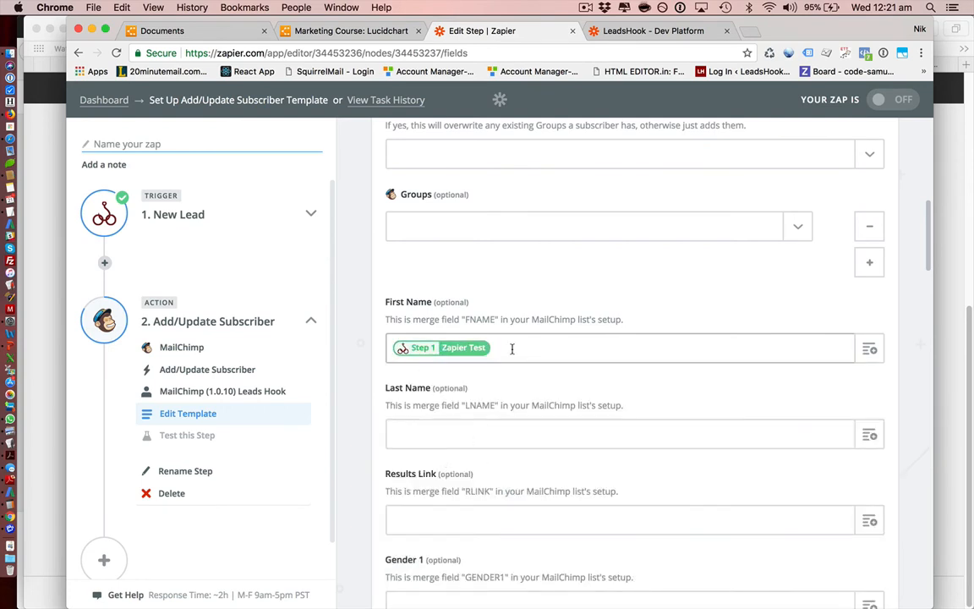
Map the Results Link merge field to the New Lead trigger's Rlink value, leaving Last Name empty.
scroll(365, 425, down, 2)
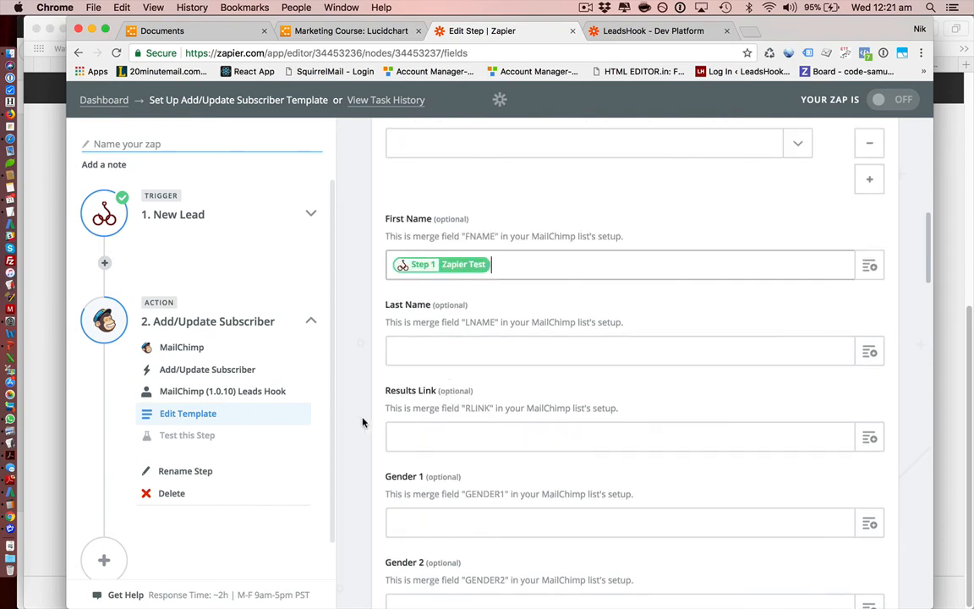
click(457, 344)
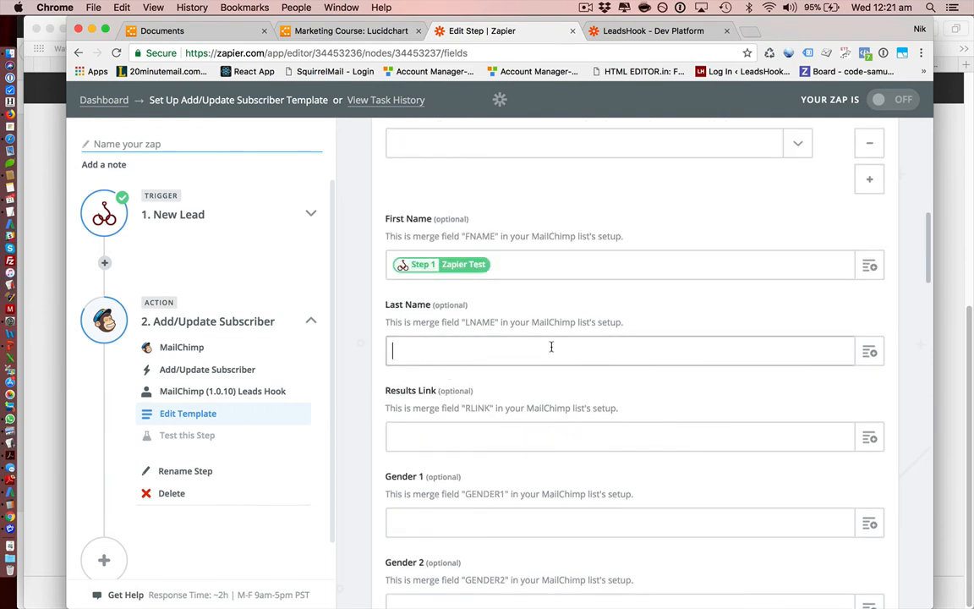
scroll(367, 353, down, 3)
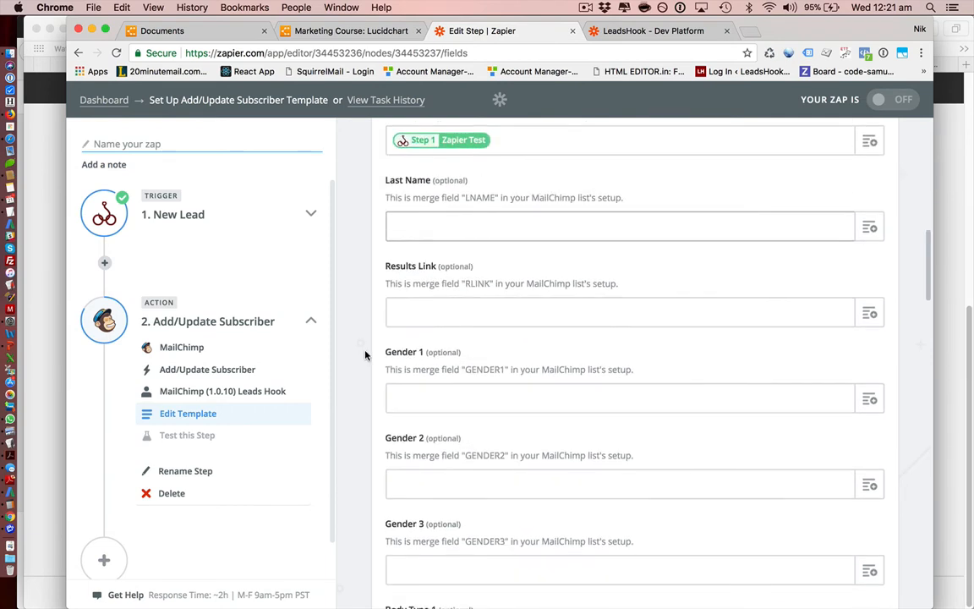
click(448, 306)
click(869, 313)
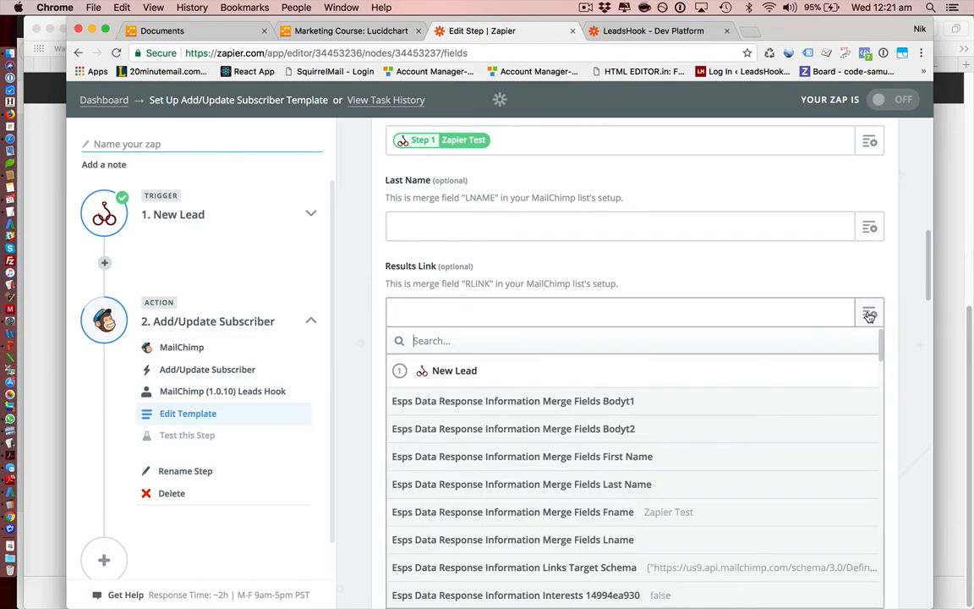
scroll(521, 455, down, 20)
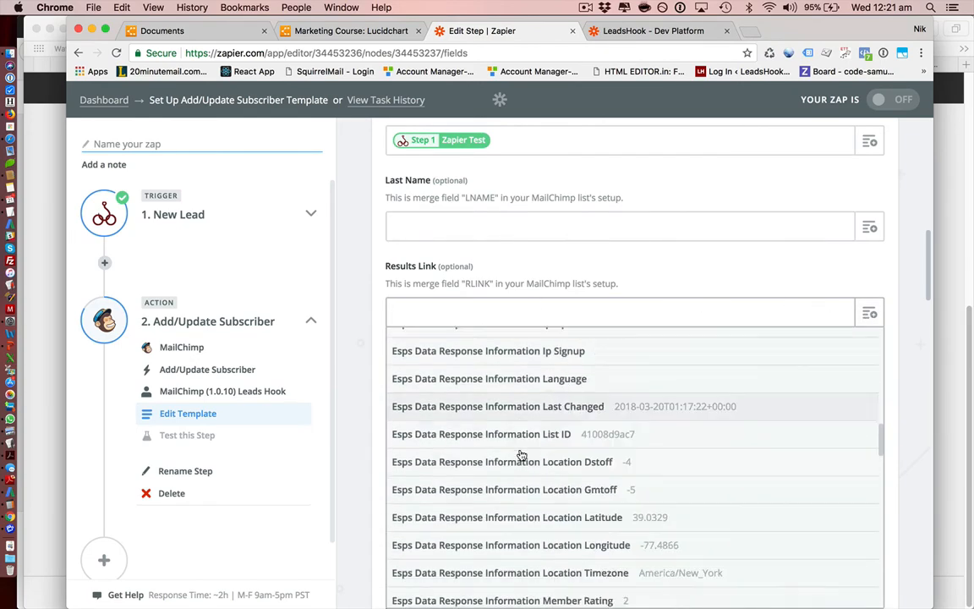
scroll(521, 455, down, 5)
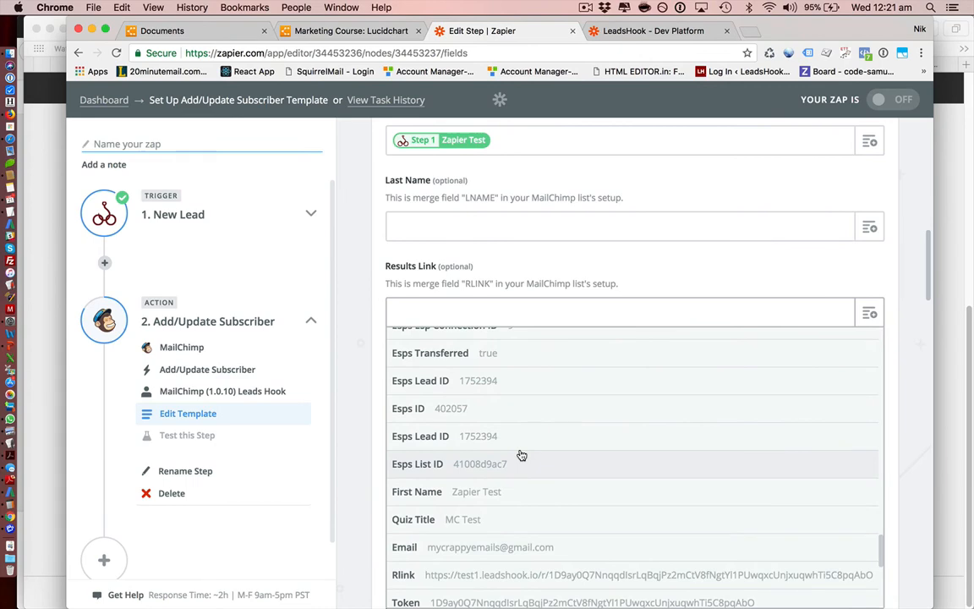
scroll(522, 455, up, 2)
scroll(521, 454, down, 6)
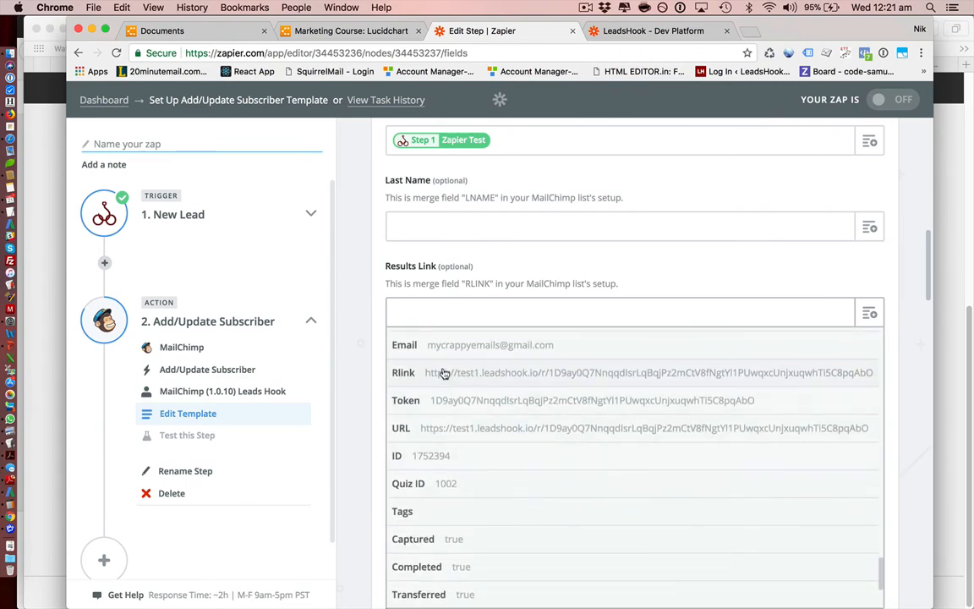
click(443, 373)
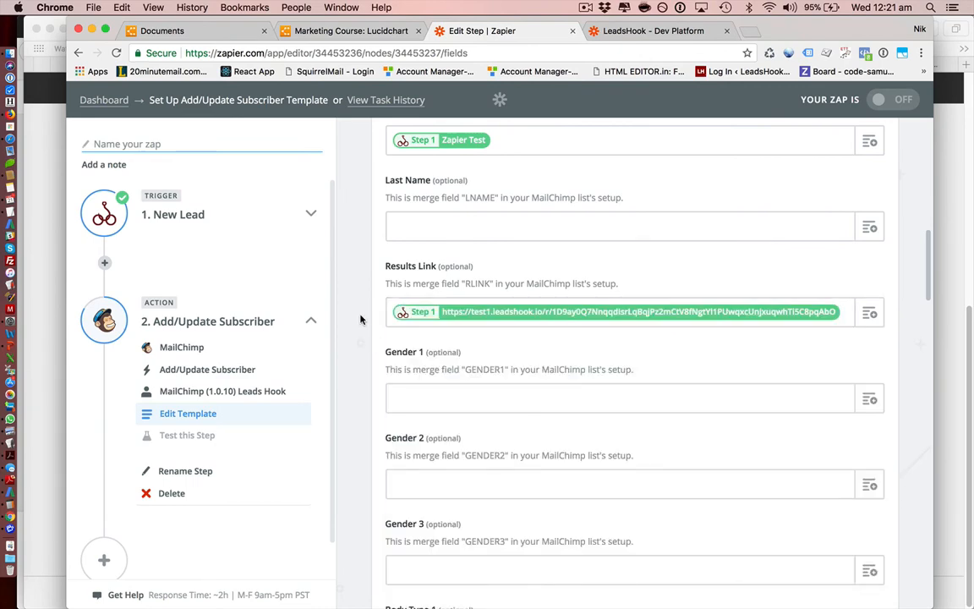
scroll(364, 304, up, 3)
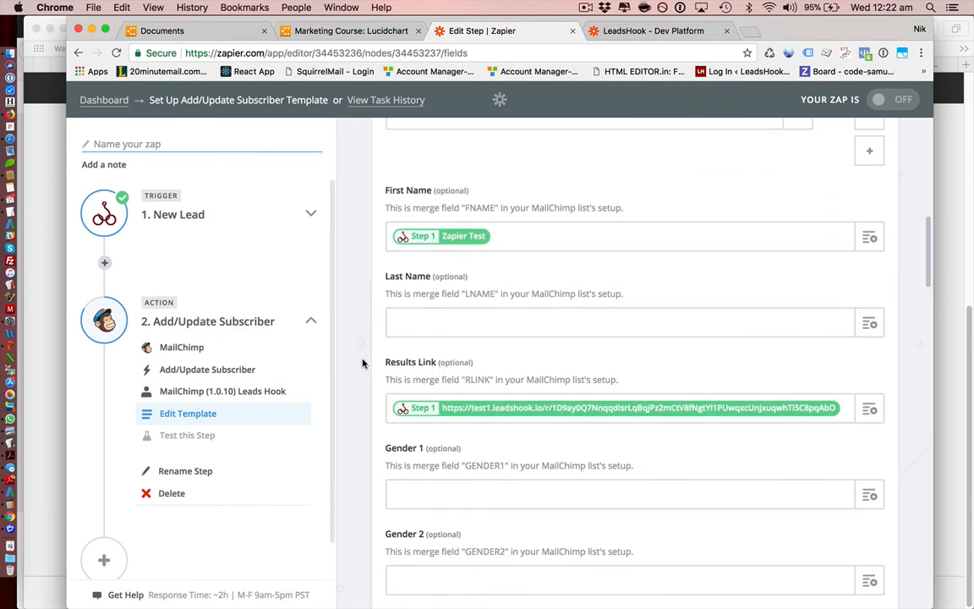
Review the merge fields of the MailChimp subscriber template, from First Name and Results Link through to the last field.
scroll(358, 339, up, 2)
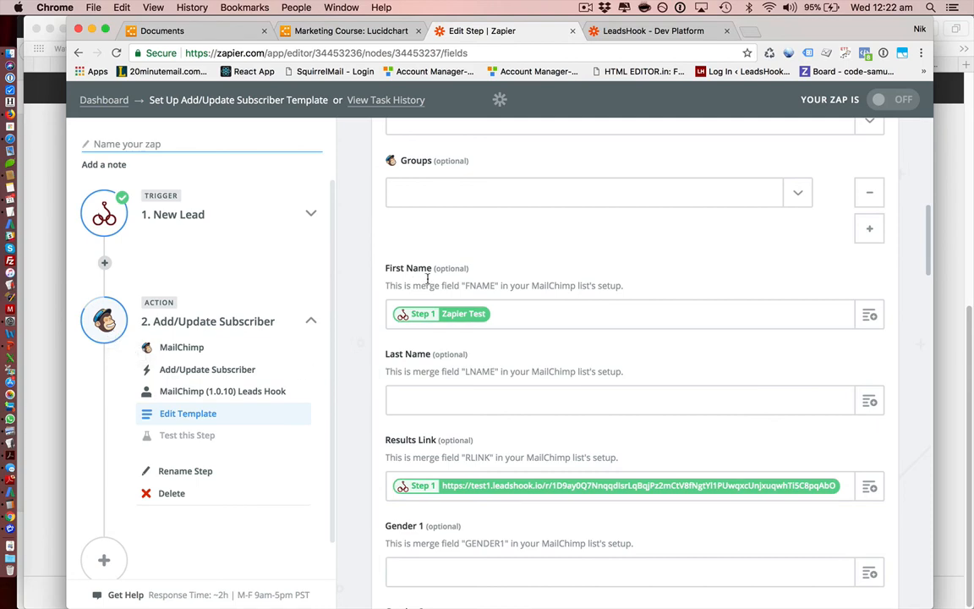
scroll(476, 220, up, 1)
scroll(487, 262, down, 15)
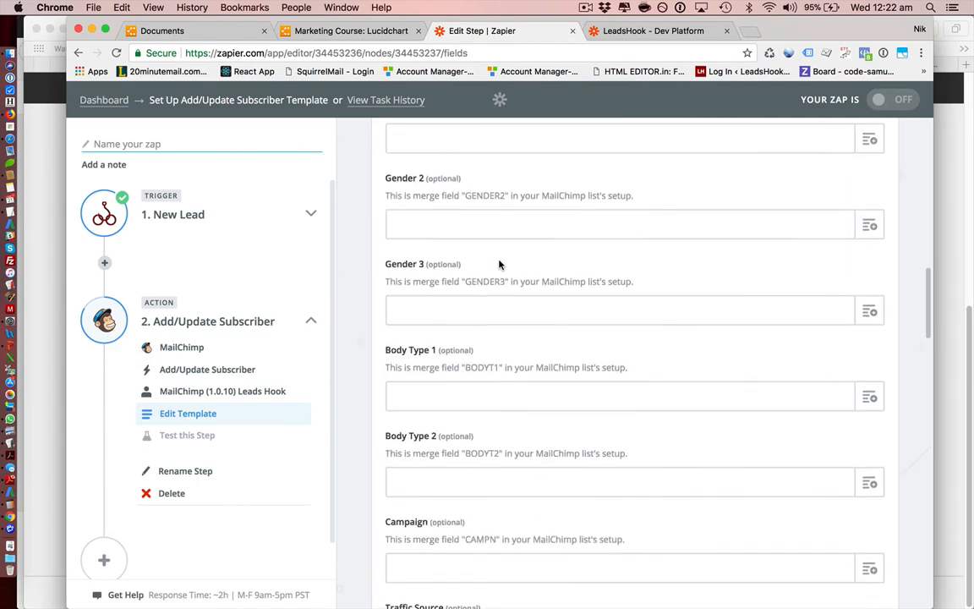
scroll(499, 264, down, 15)
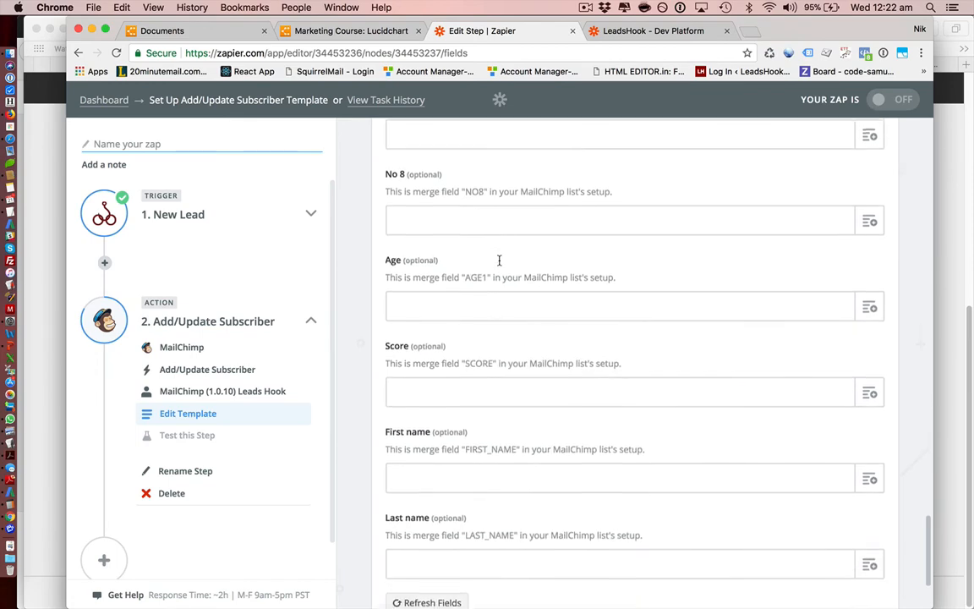
scroll(499, 262, up, 20)
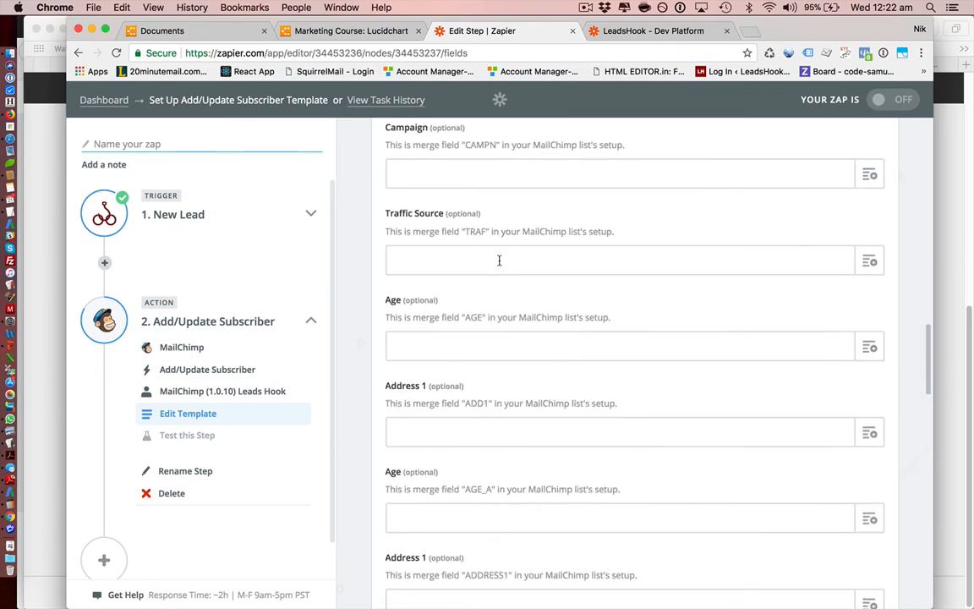
scroll(499, 264, down, 1)
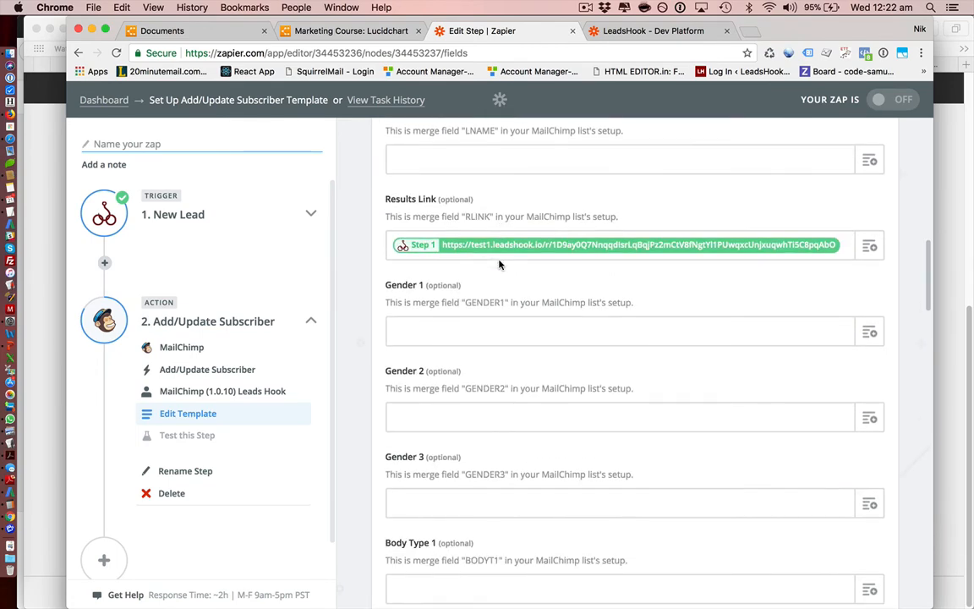
scroll(519, 330, down, 6)
scroll(549, 330, up, 8)
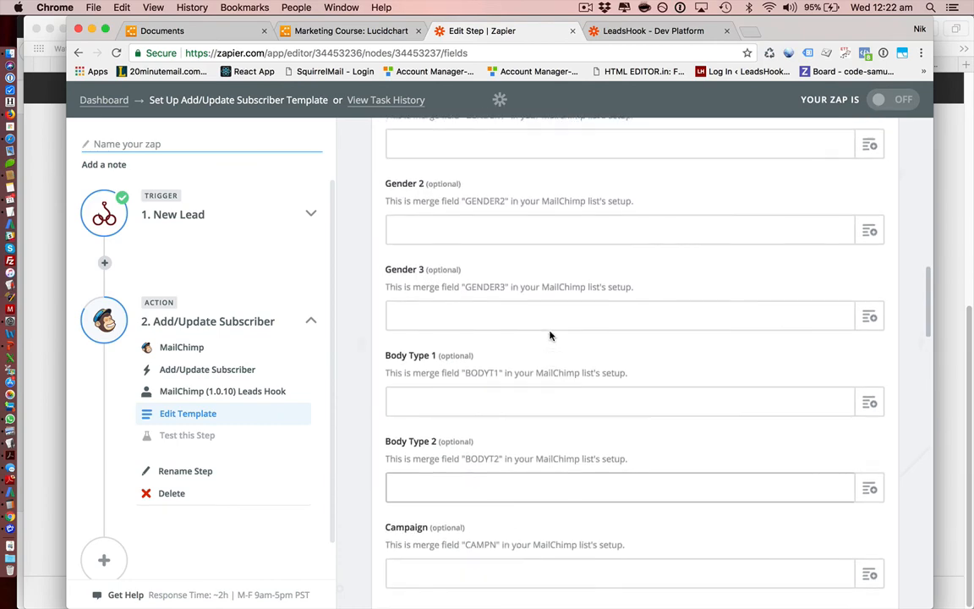
scroll(507, 313, up, 1)
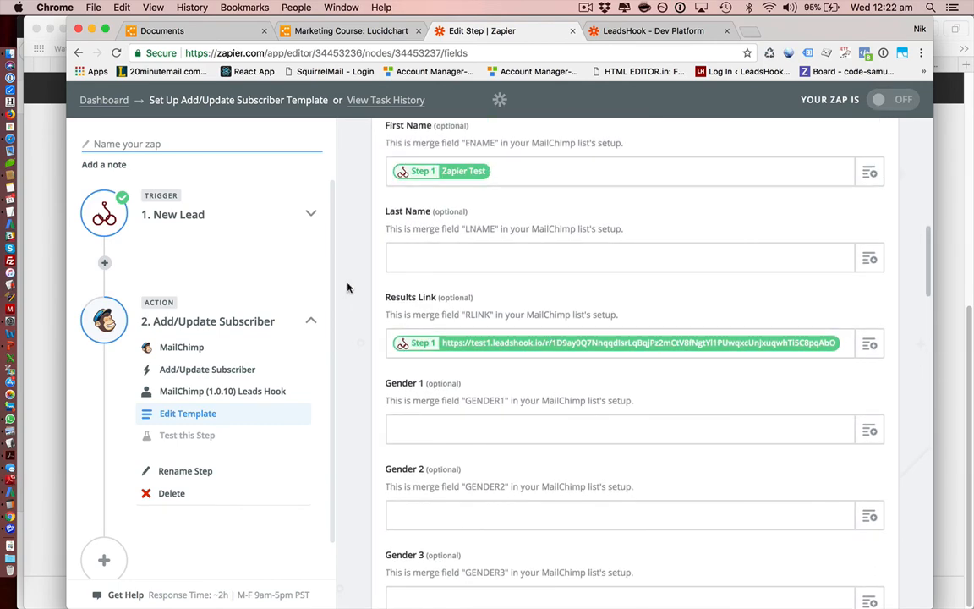
scroll(347, 287, up, 1)
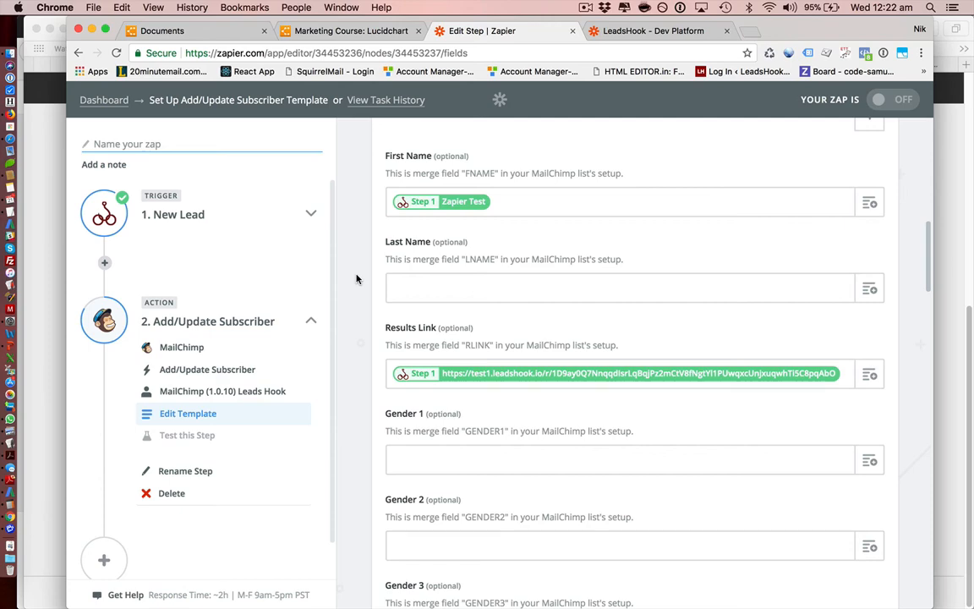
Complete the Add/Update Subscriber template and send the sample test subscriber to MailChimp.
scroll(356, 279, down, 15)
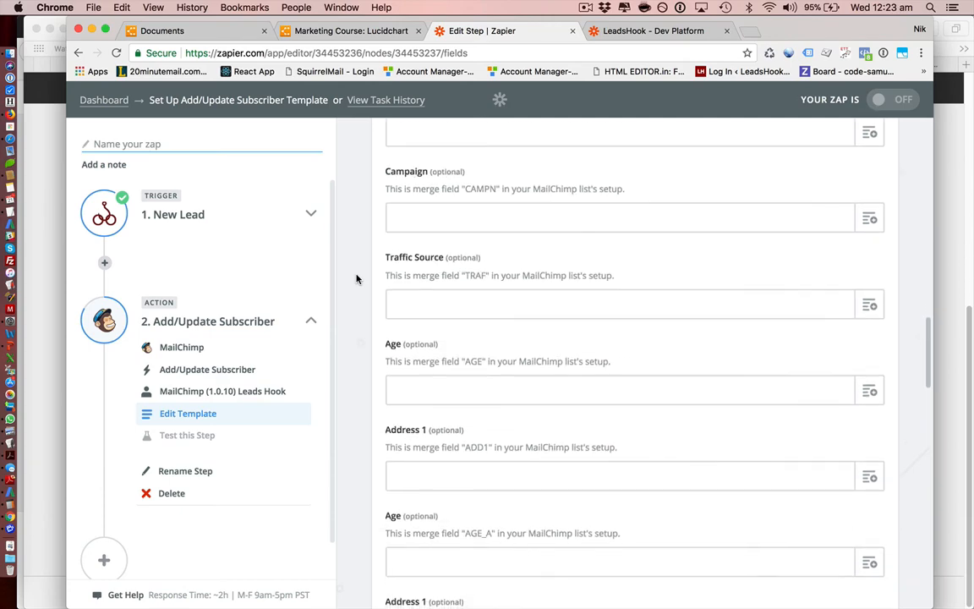
scroll(356, 279, down, 10)
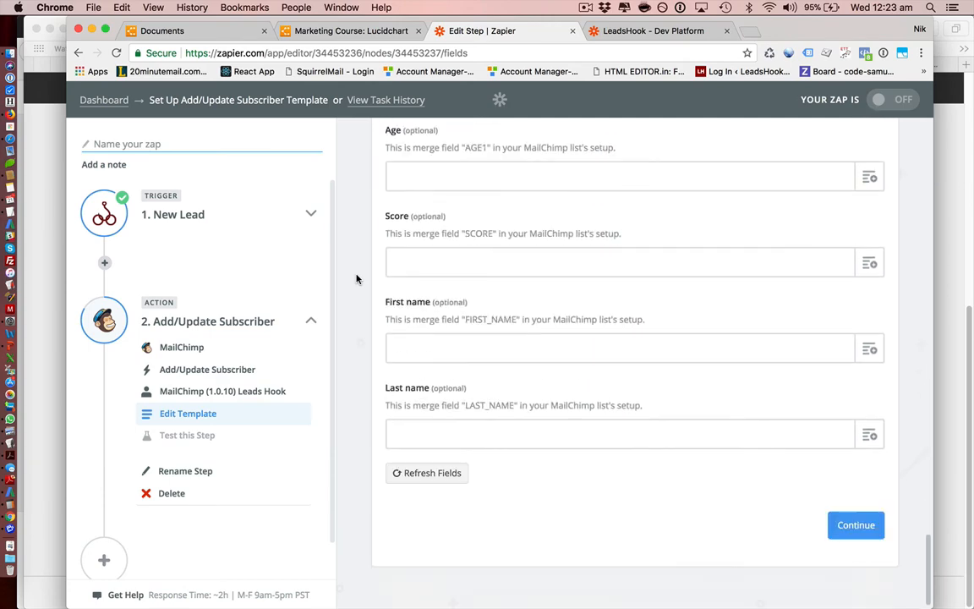
click(857, 525)
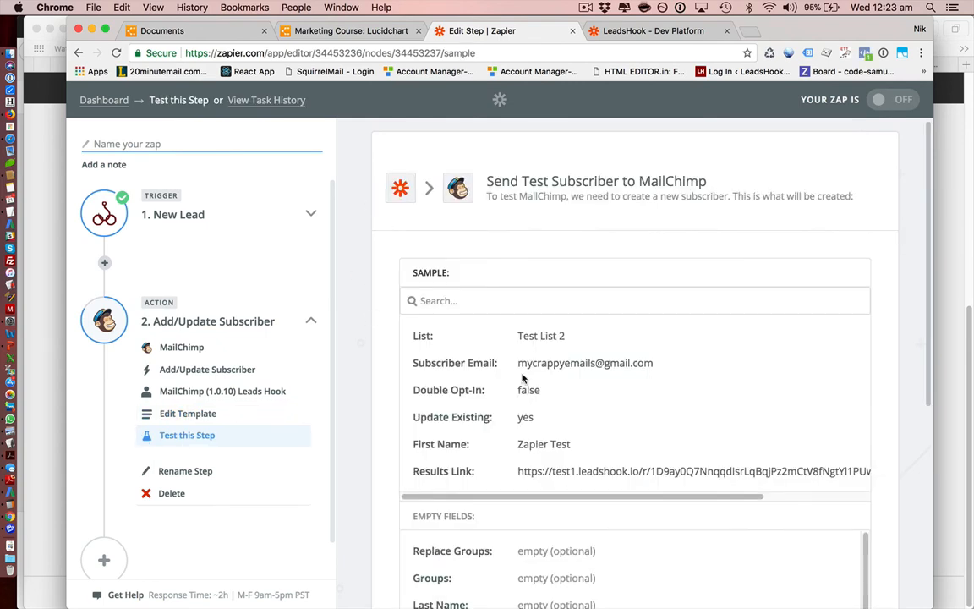
scroll(522, 378, down, 3)
scroll(522, 376, down, 10)
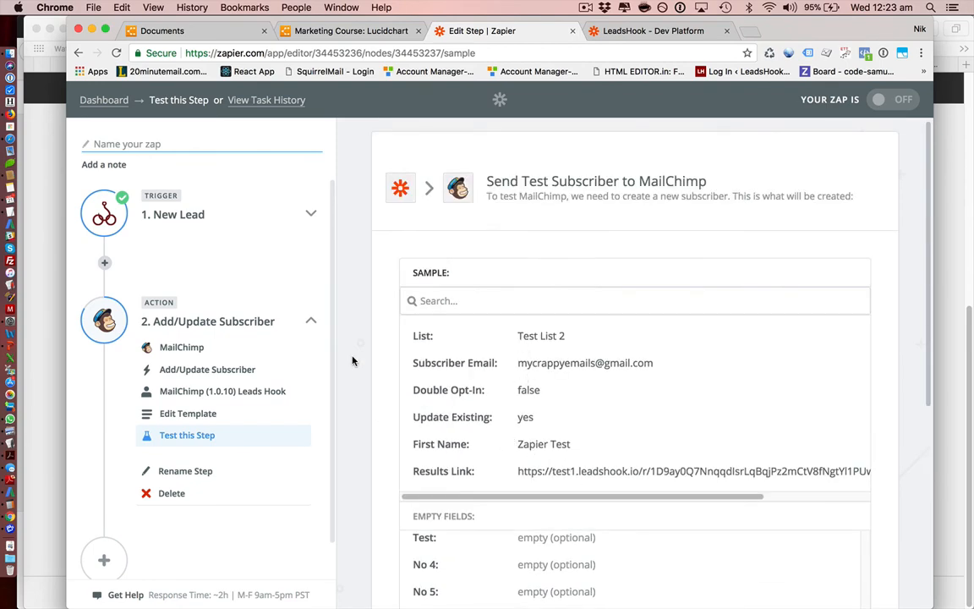
scroll(353, 361, down, 2)
scroll(353, 361, down, 5)
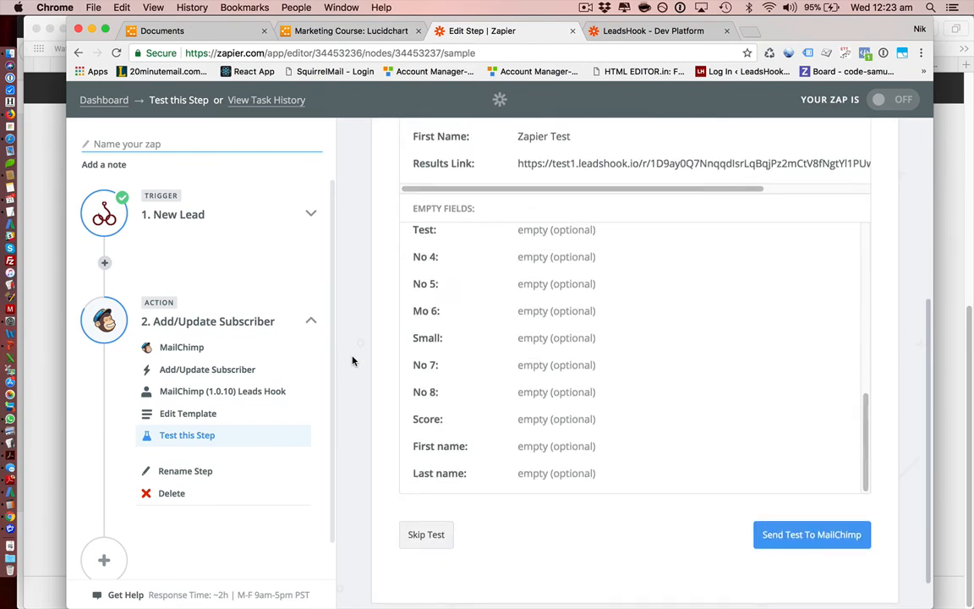
click(800, 536)
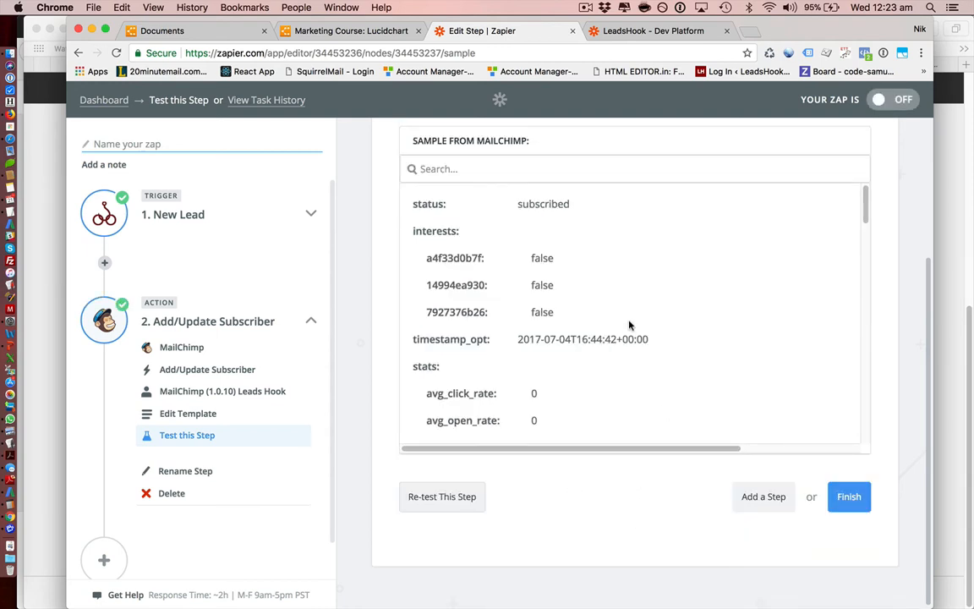
scroll(629, 325, up, 3)
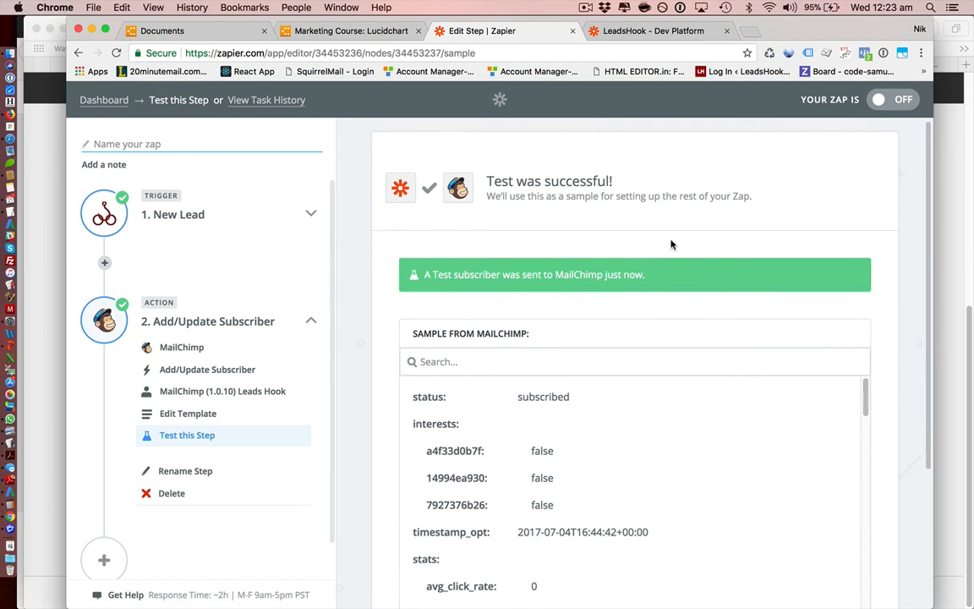
Add an empty third action step to the zap and delete it again without choosing an app.
scroll(397, 283, down, 3)
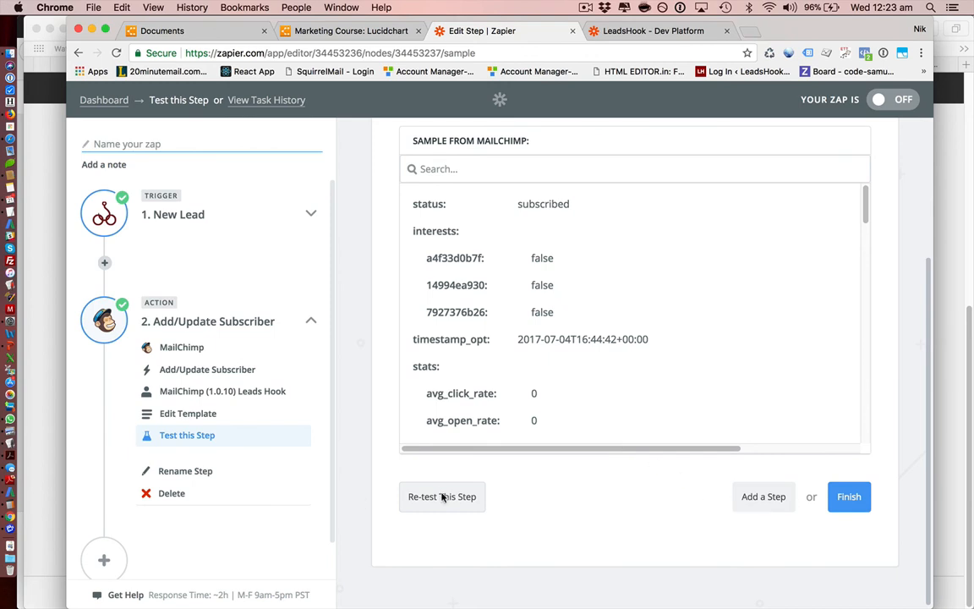
click(764, 498)
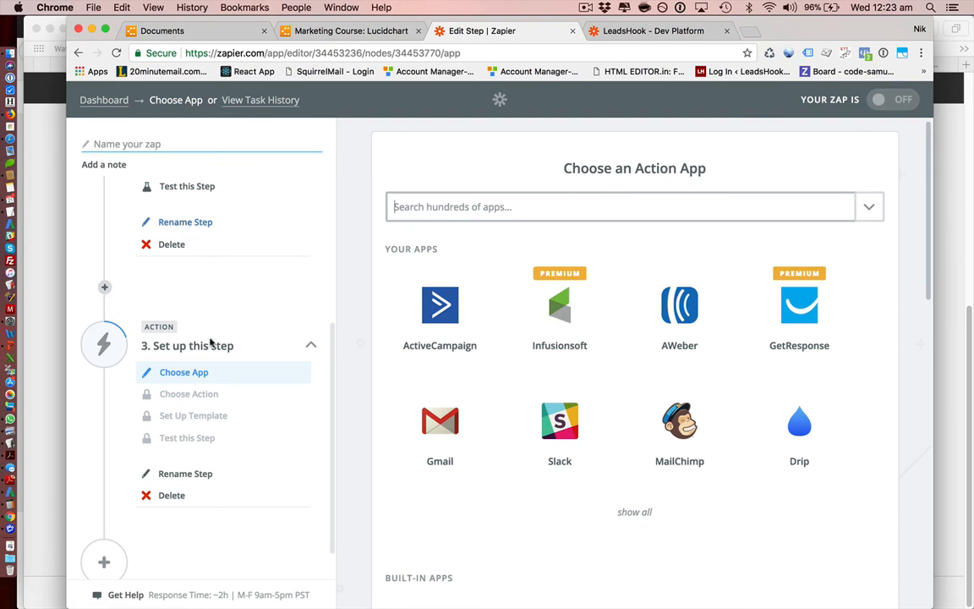
scroll(215, 348, up, 4)
scroll(194, 338, down, 5)
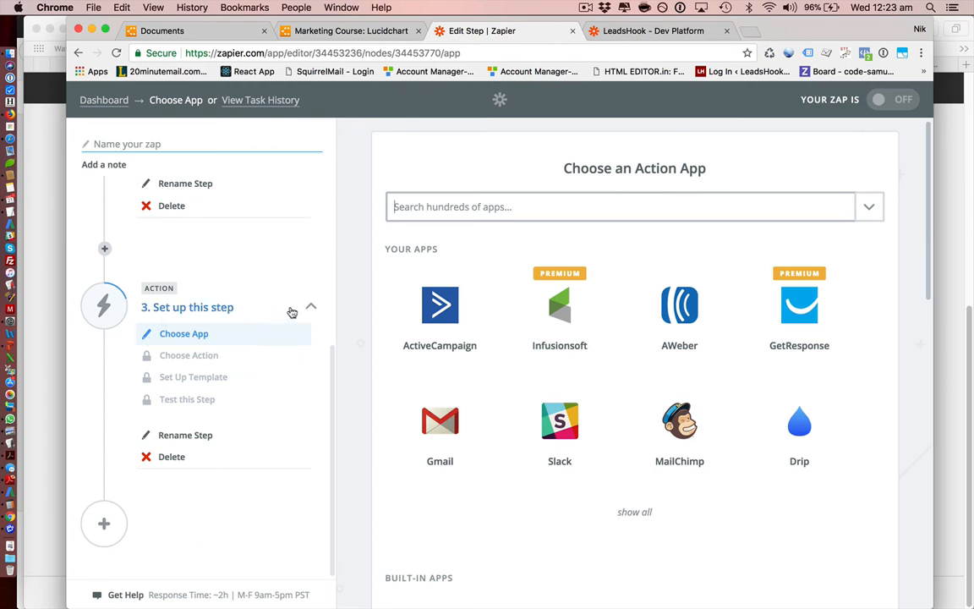
click(310, 312)
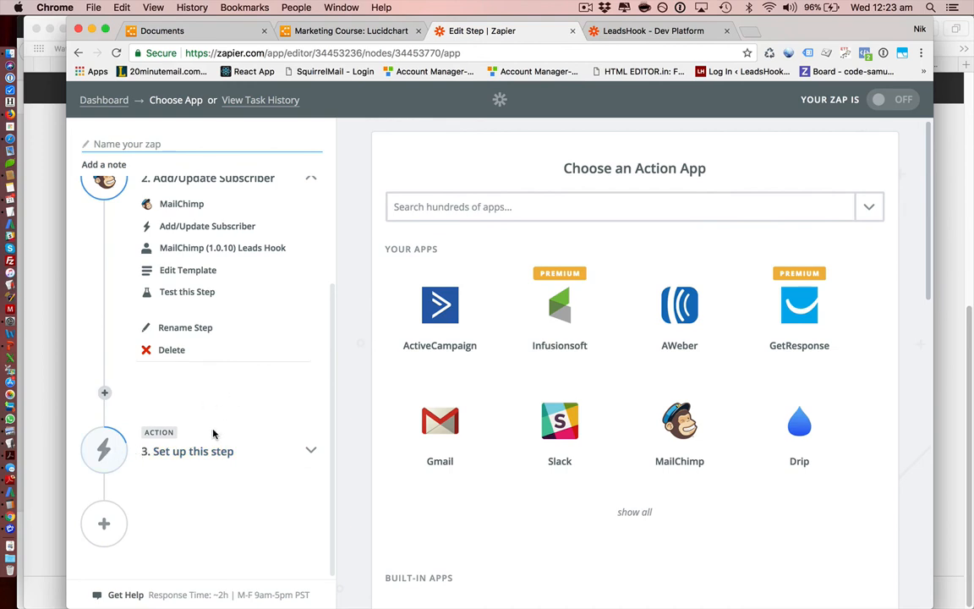
click(310, 450)
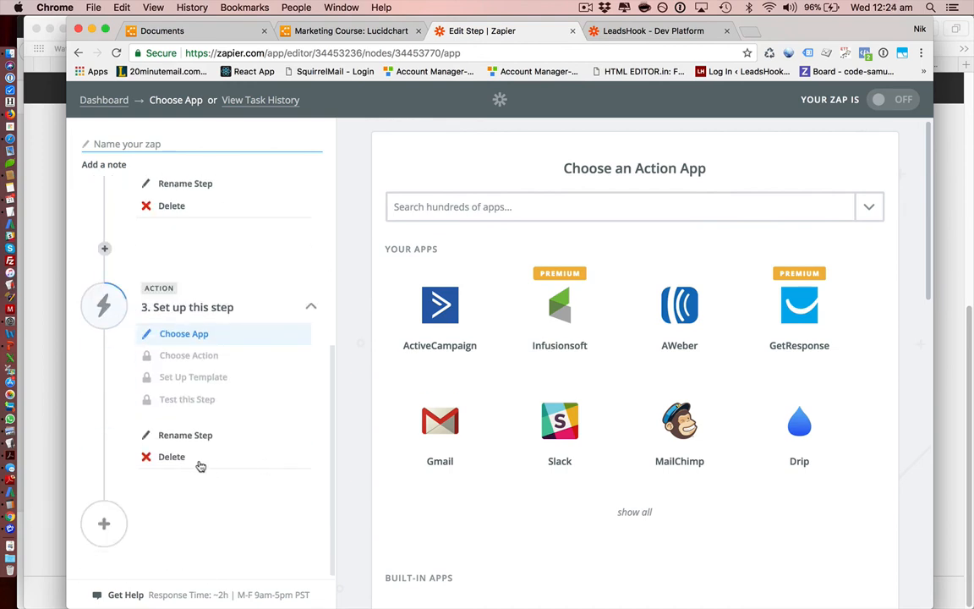
click(178, 460)
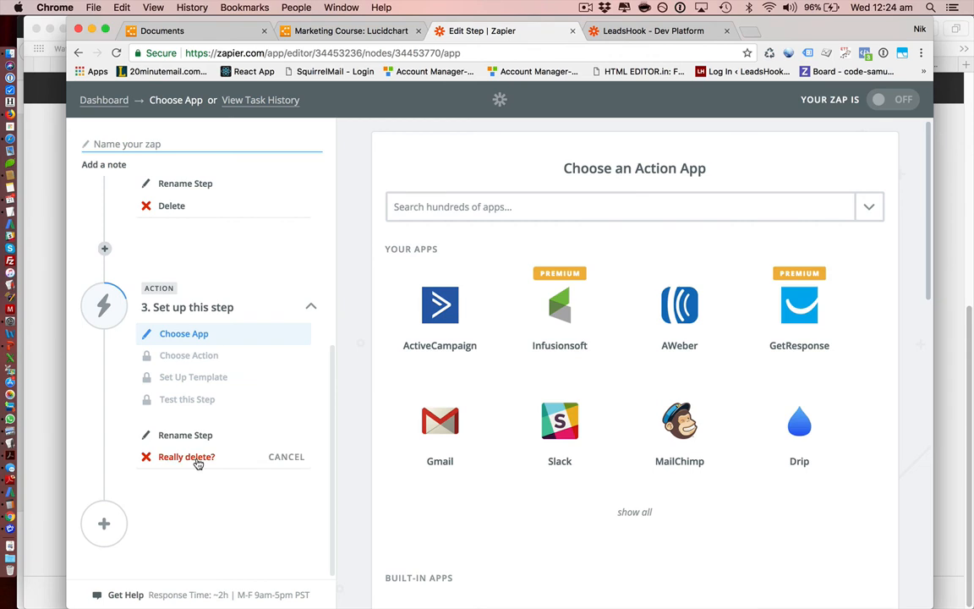
click(186, 458)
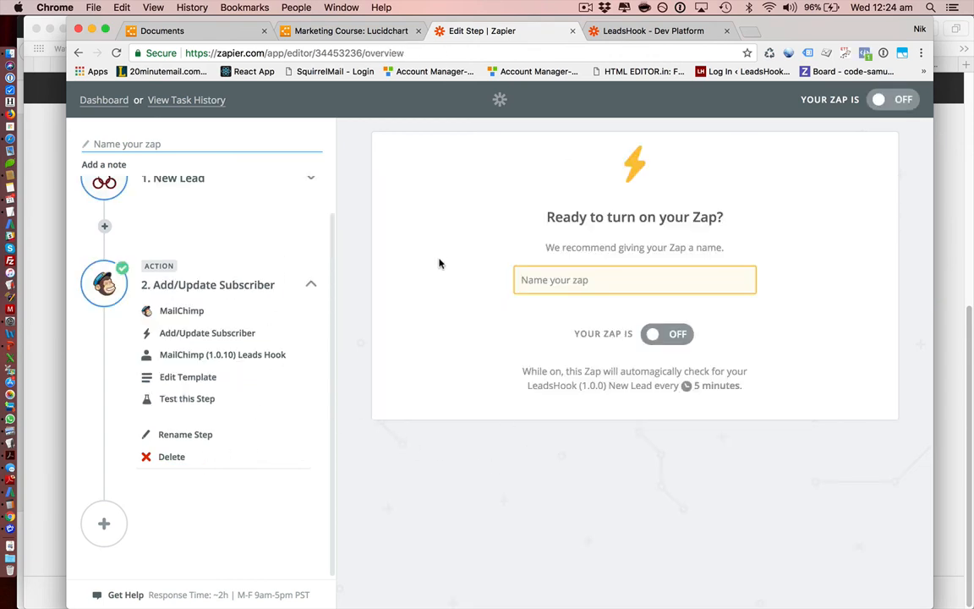
Name the zap "LeadsHook to MailChimp (Demo)" and turn it on.
click(550, 282)
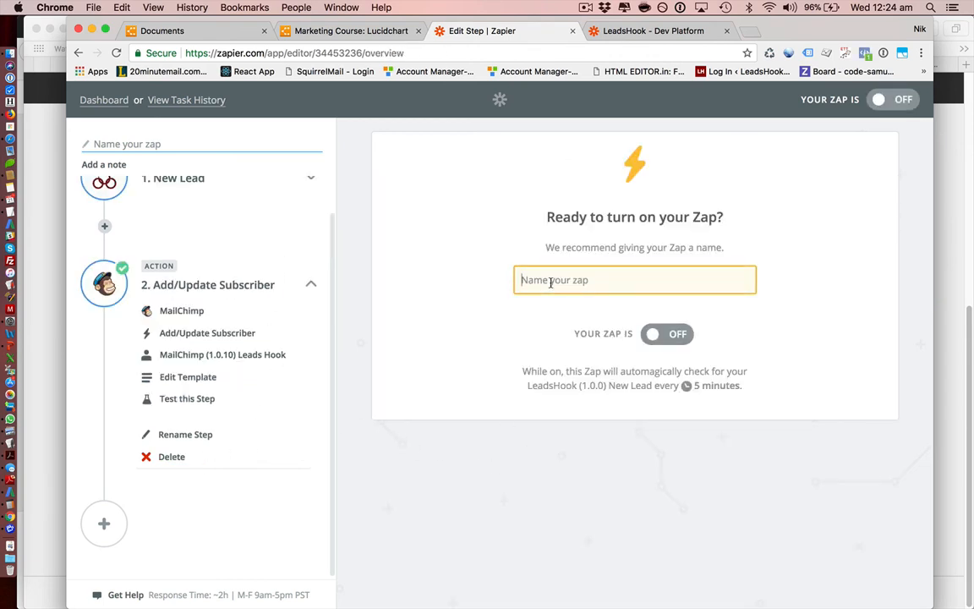
text(LEa)
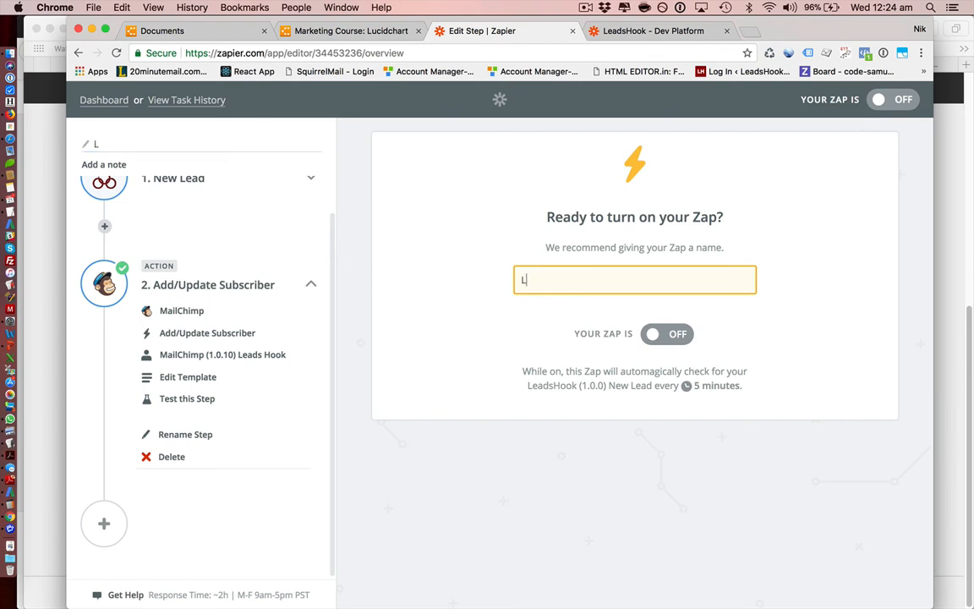
key(BackSpace)
key(BackSpace)
text(eadsHook to )
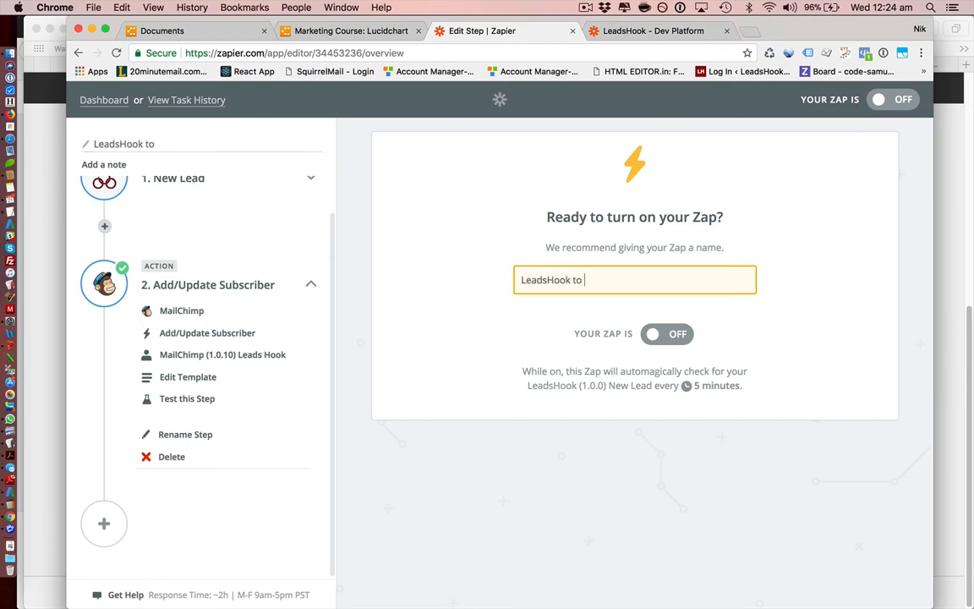
text(MailChimp )
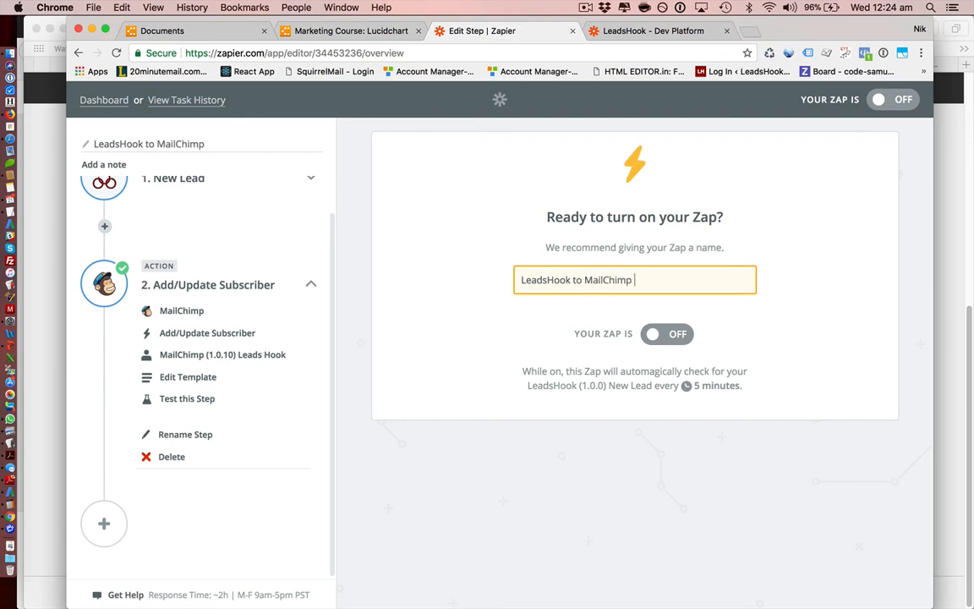
text((Demo)
click(667, 334)
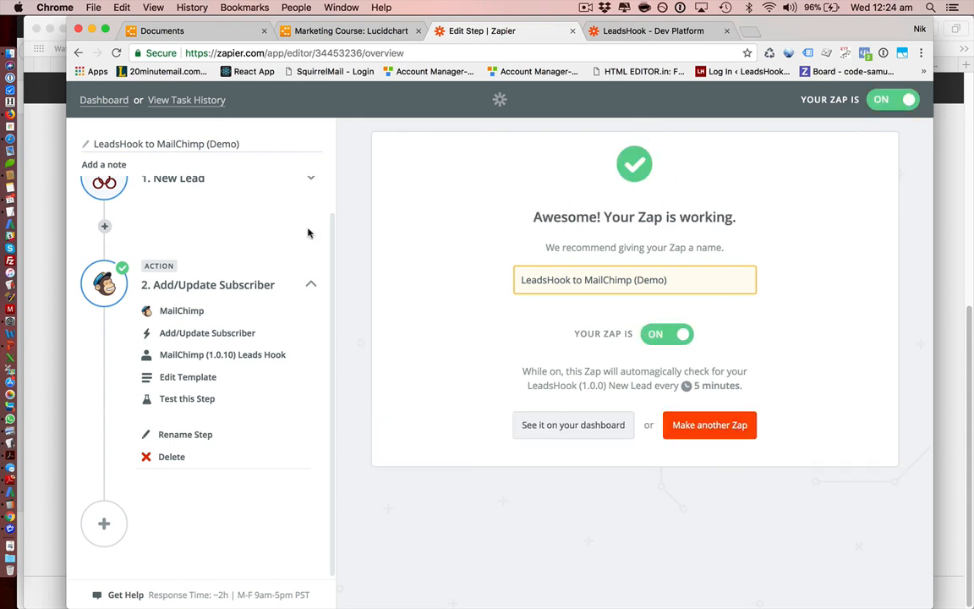
Check the task history of the LeadsHook to MailChimp (Demo) zap from the dashboard, and return to the zaps list.
click(102, 101)
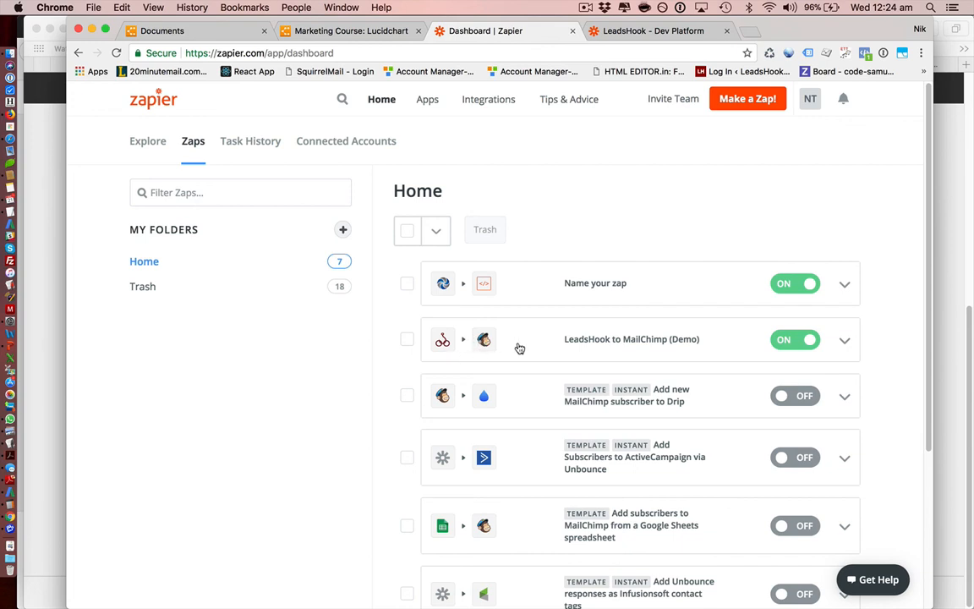
click(845, 340)
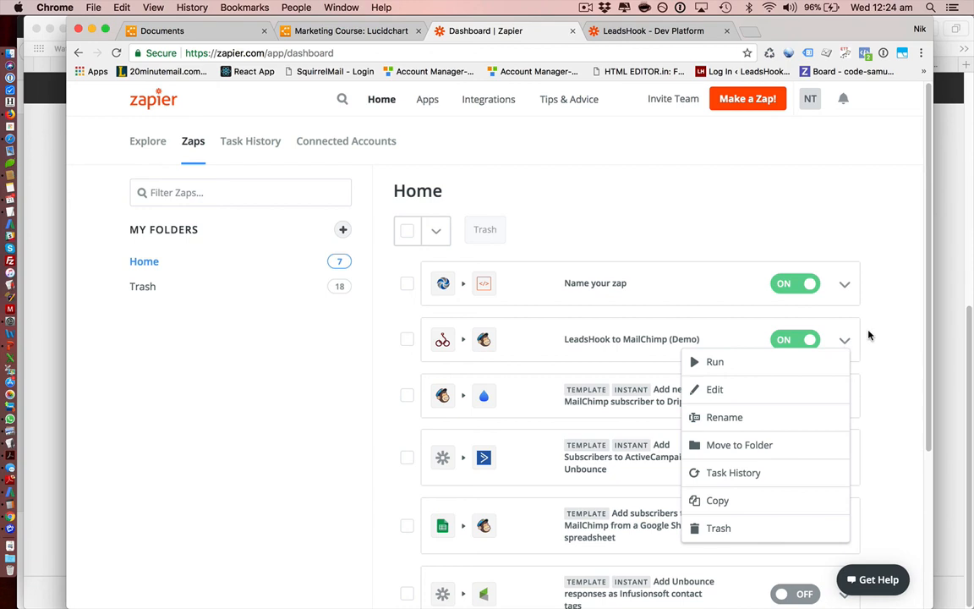
click(861, 339)
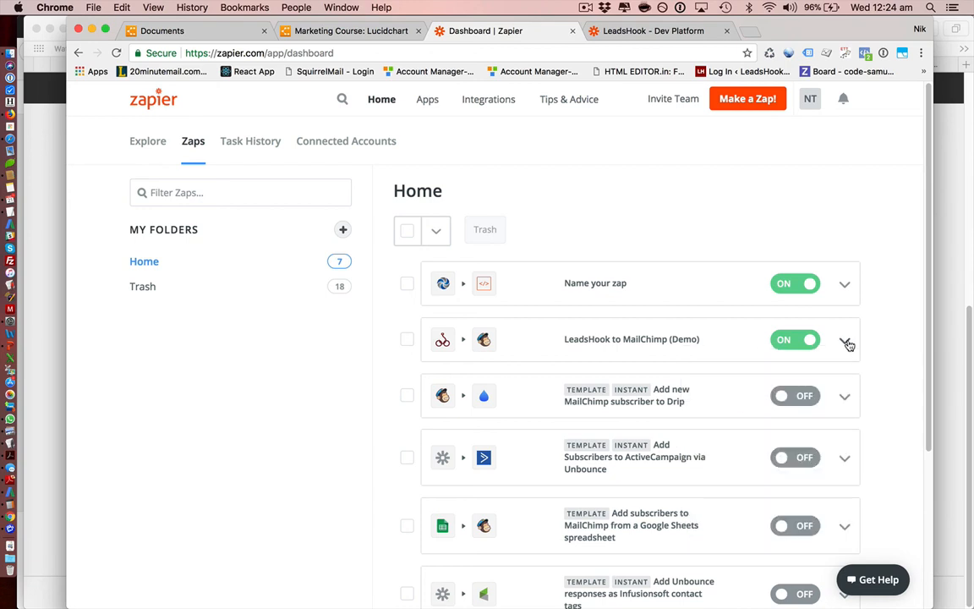
click(847, 342)
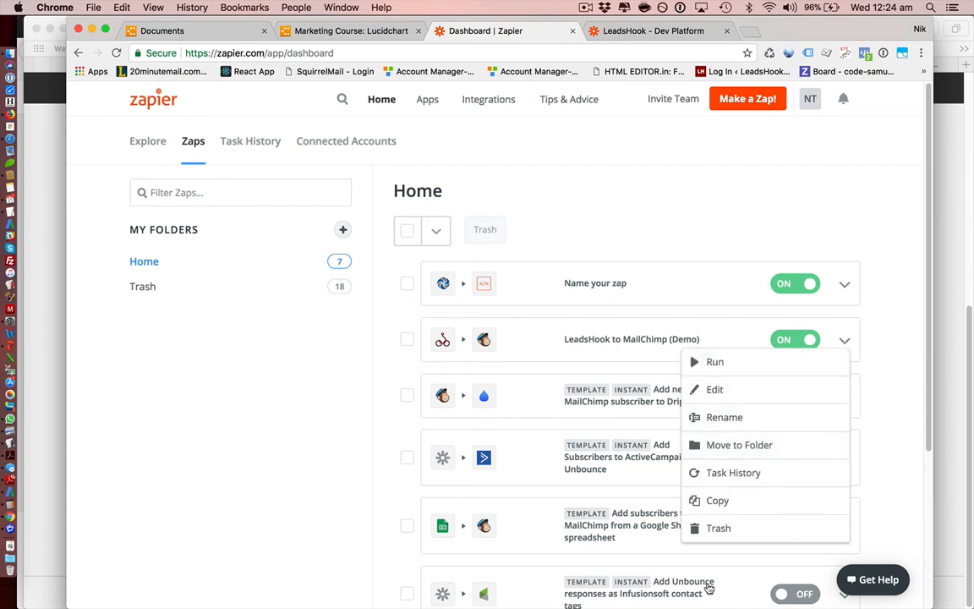
click(742, 474)
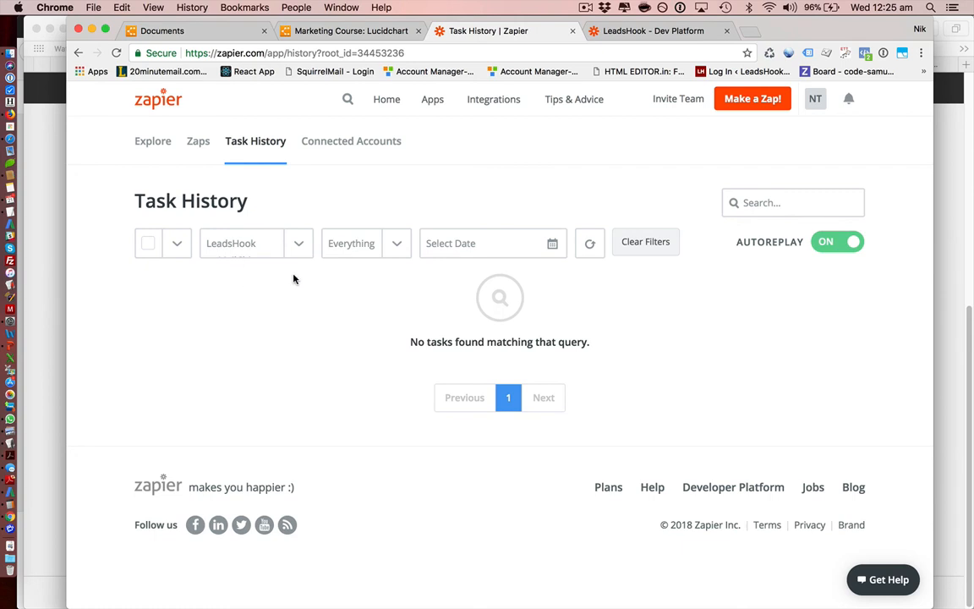
click(197, 143)
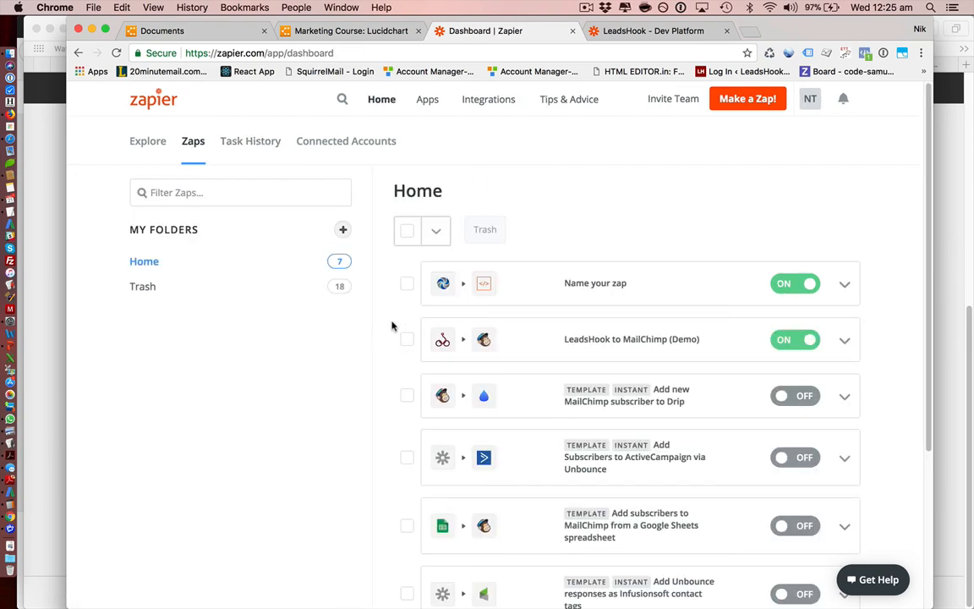